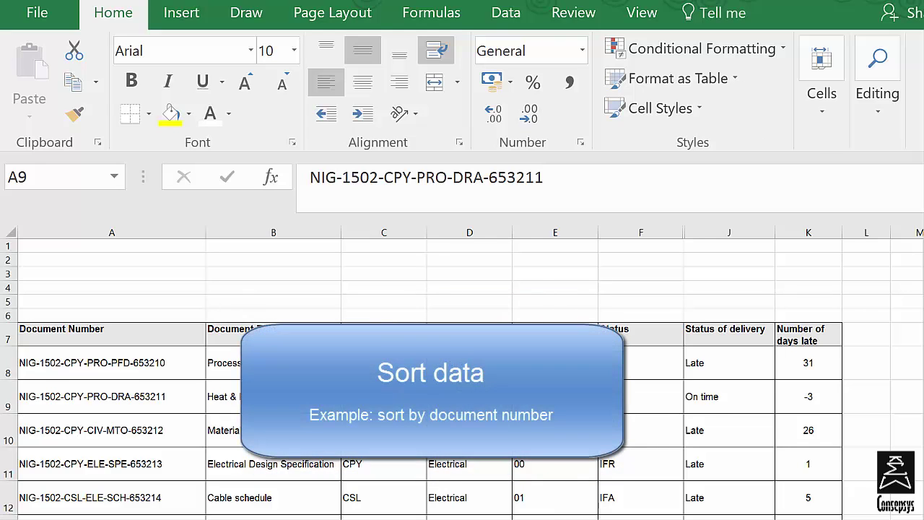
Sort A7:K13 by Document Number, A to Z, with My data has headers kept on.
mouse_move(108, 343)
left_mouse_down()
mouse_move(809, 517)
mouse_move(808, 503)
left_mouse_up()
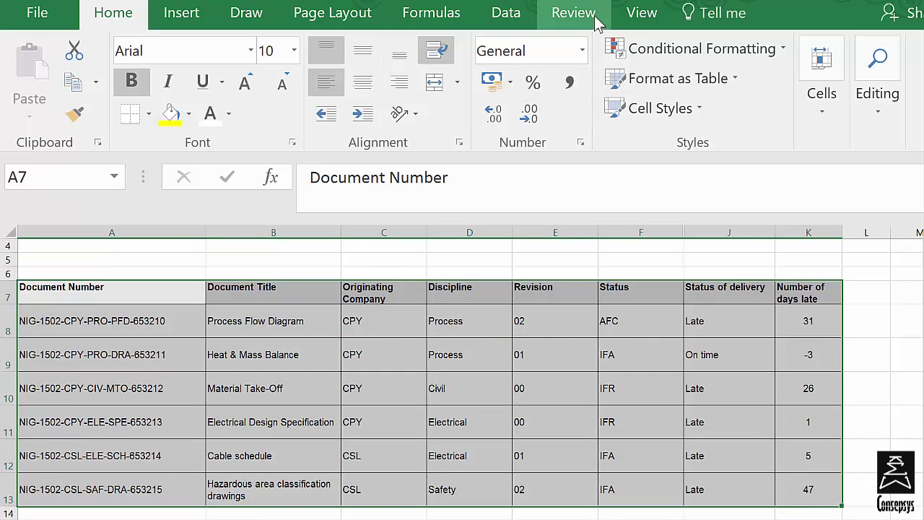
left_click(501, 16)
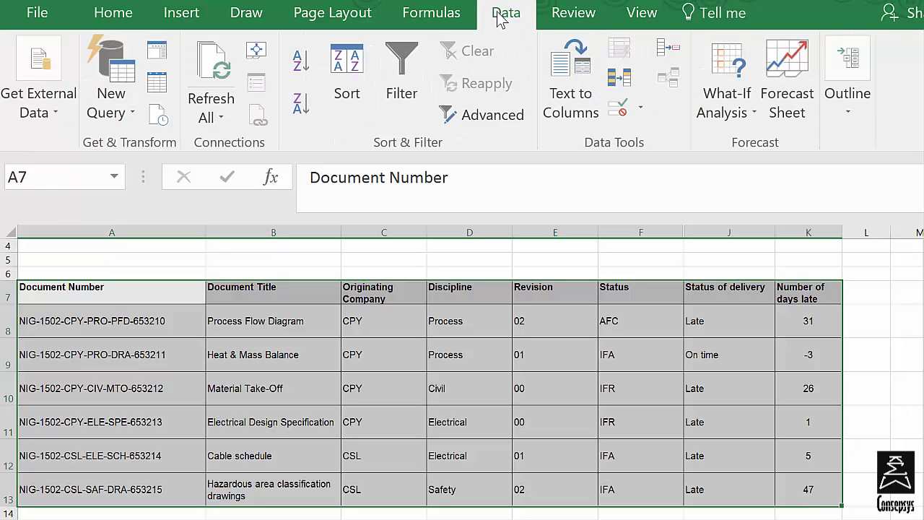
left_click(326, 101)
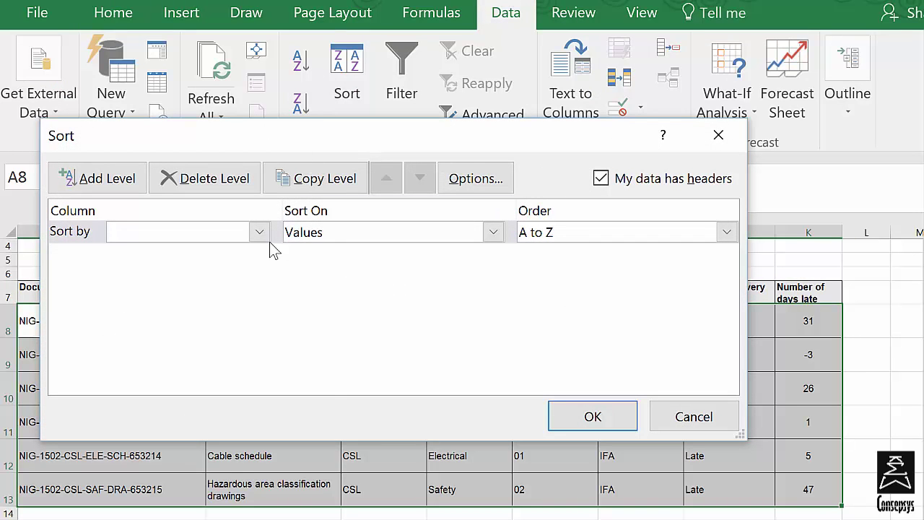
left_click(260, 232)
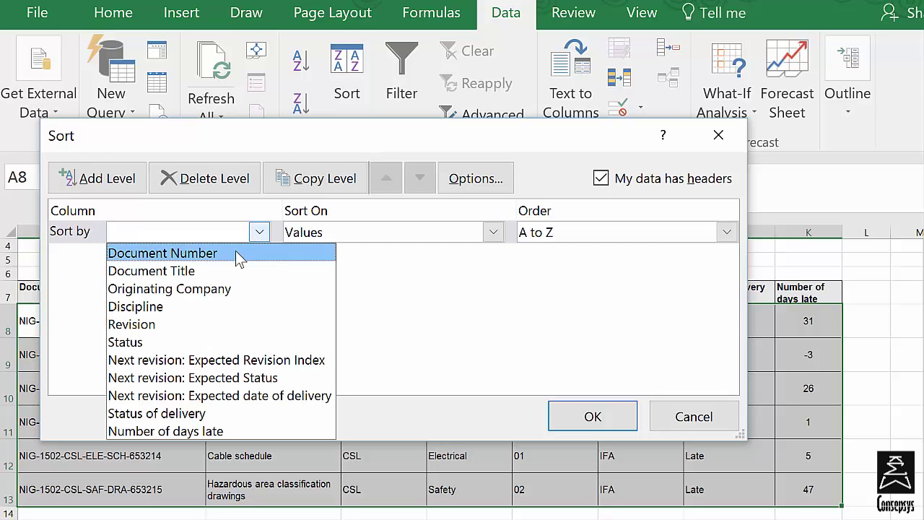
left_click(238, 254)
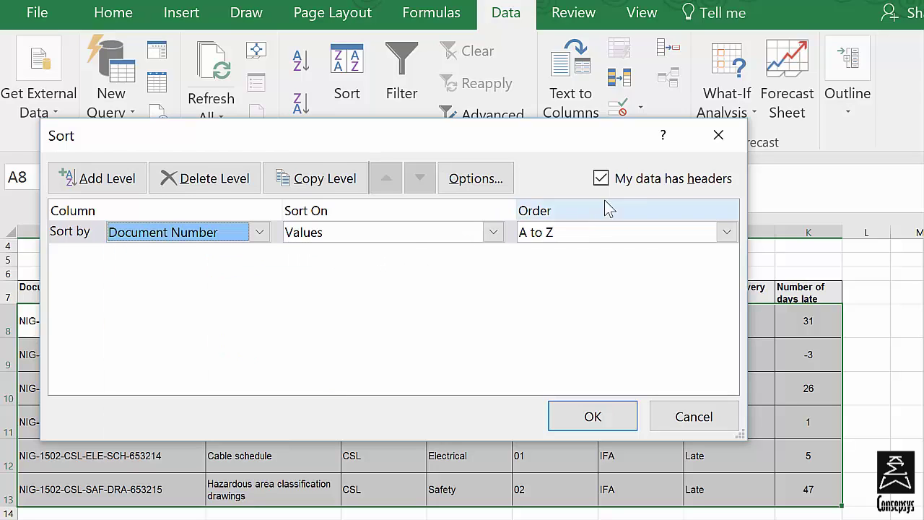
left_click(631, 182)
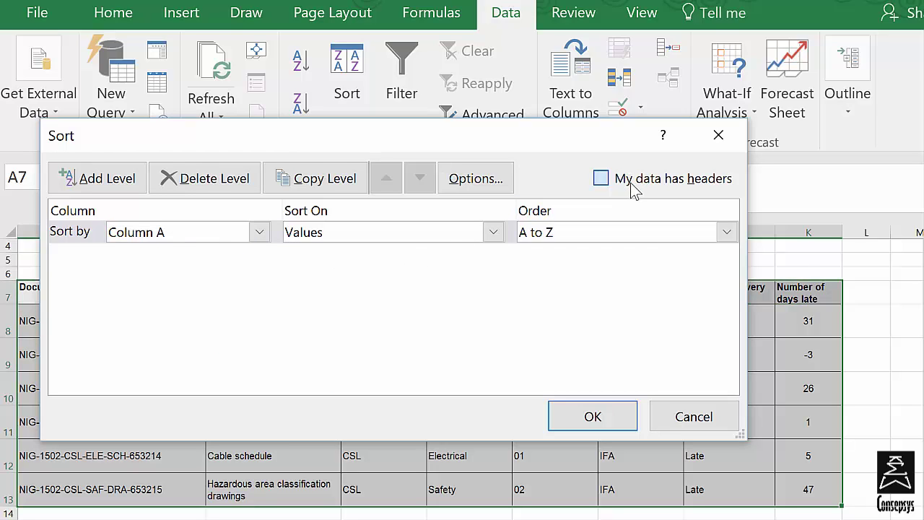
left_click(633, 189)
left_click(592, 417)
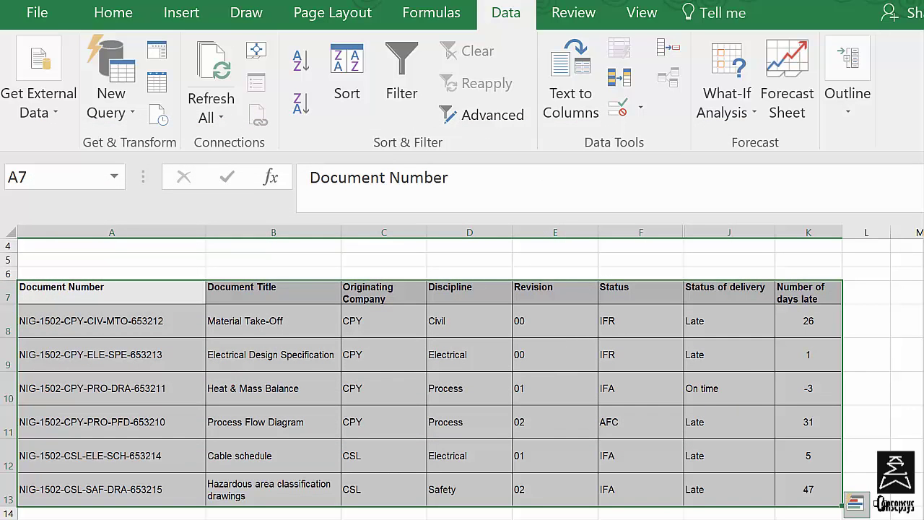
left_click(899, 498)
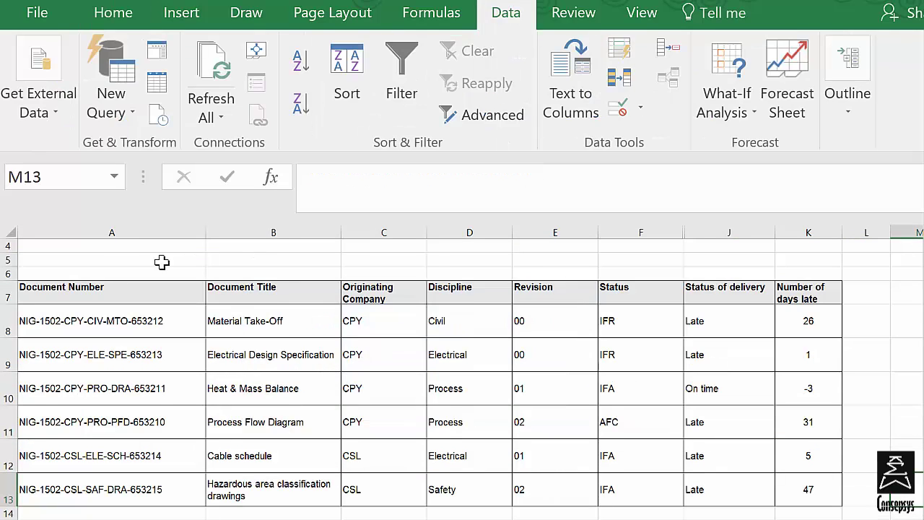
Add header filters, collapse the ribbon, and filter Discipline to Electrical only.
left_click(143, 286)
left_click(399, 81)
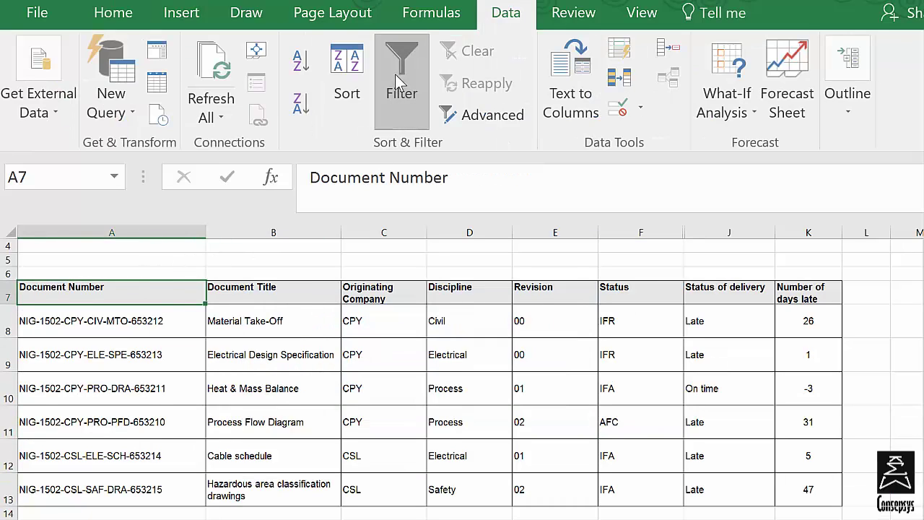
key("ctrl+F1")
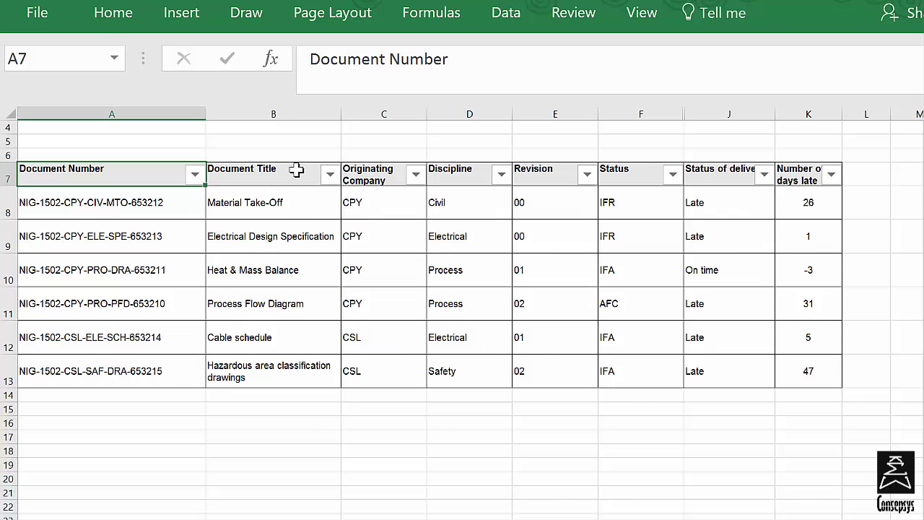
left_click(501, 176)
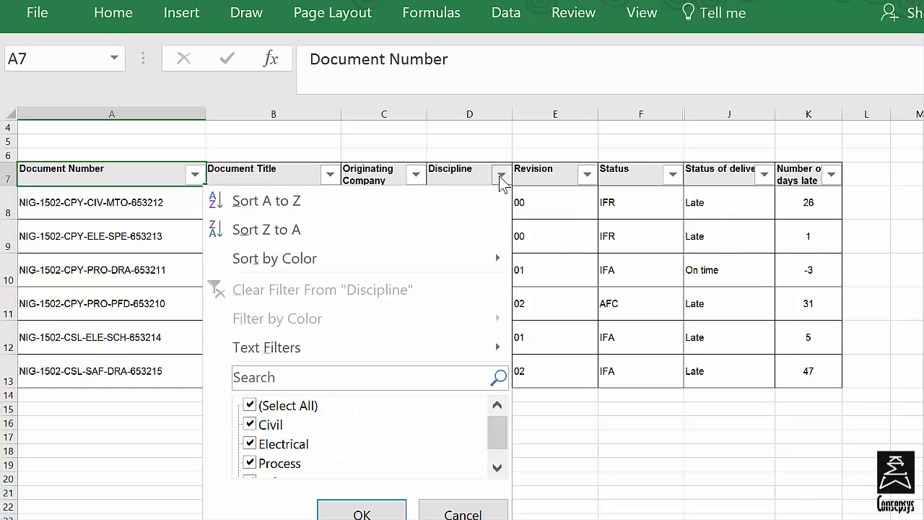
left_click(300, 407)
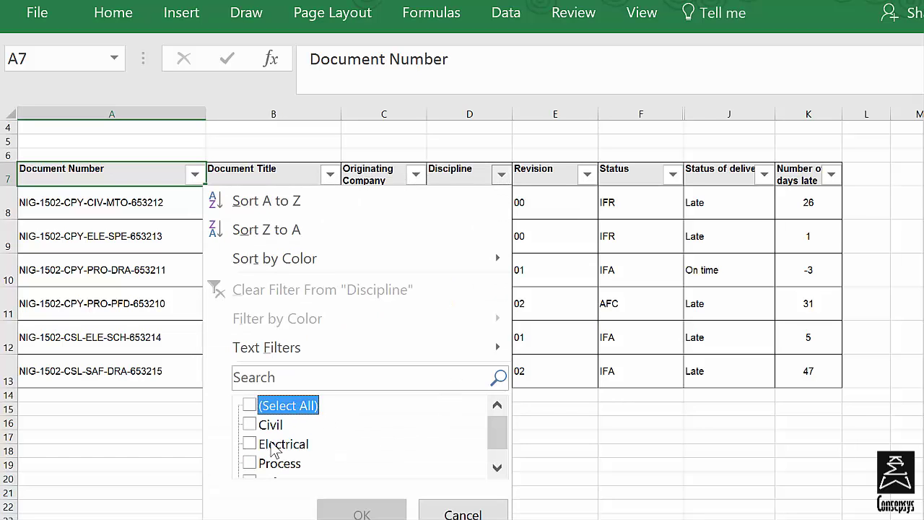
left_click(275, 443)
left_click(336, 512)
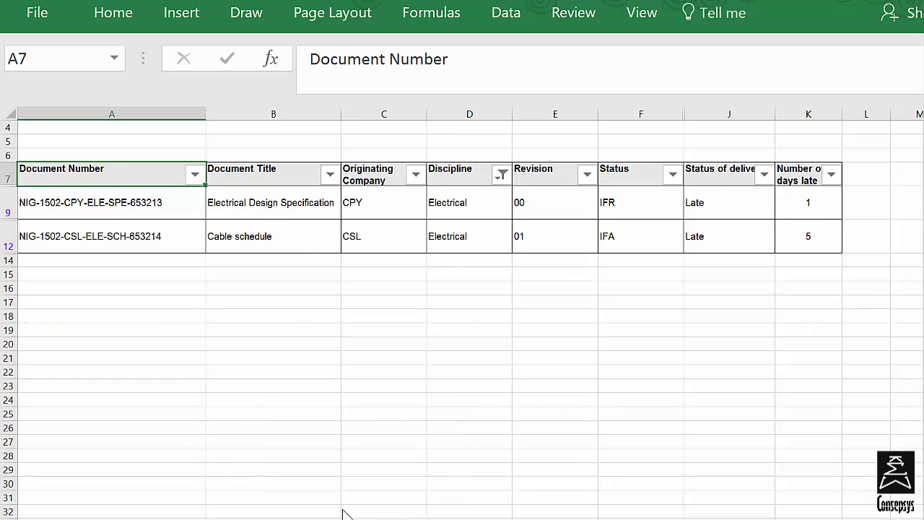
Filter Originating Company to show only CPY documents.
left_click(417, 176)
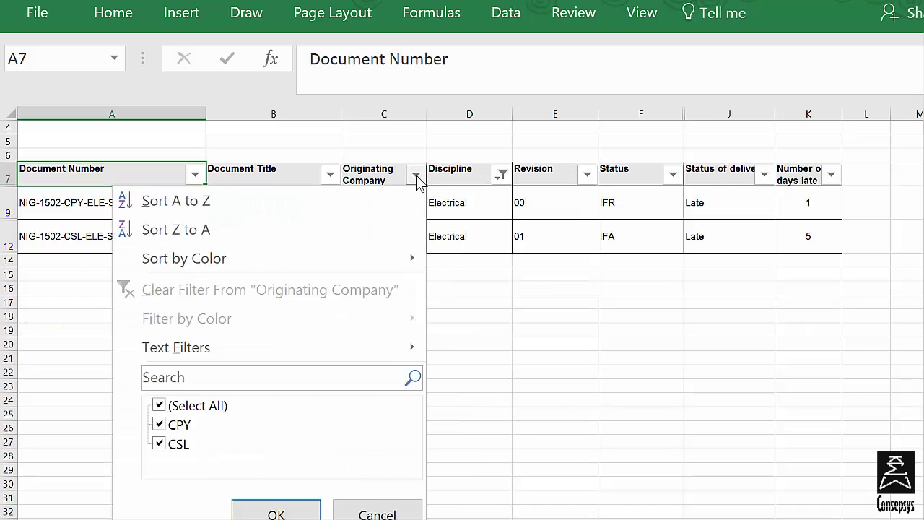
left_click(164, 406)
left_click(170, 425)
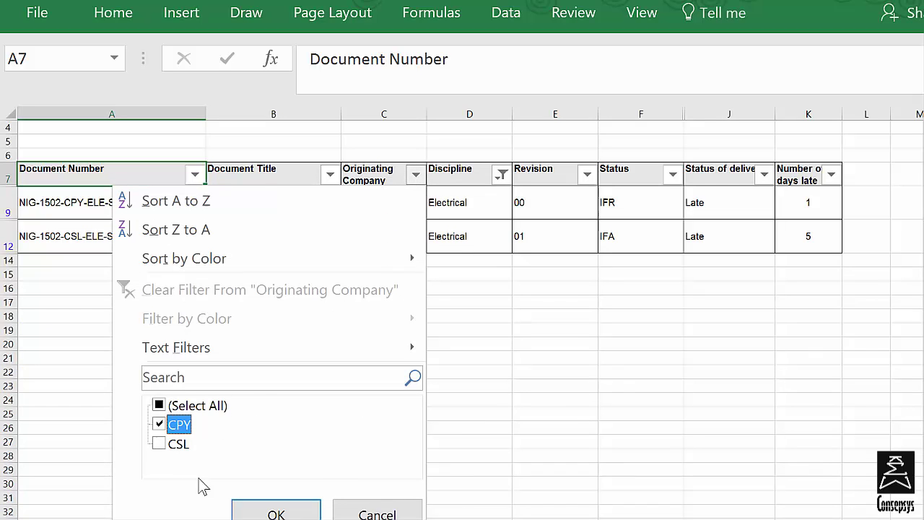
left_click(249, 513)
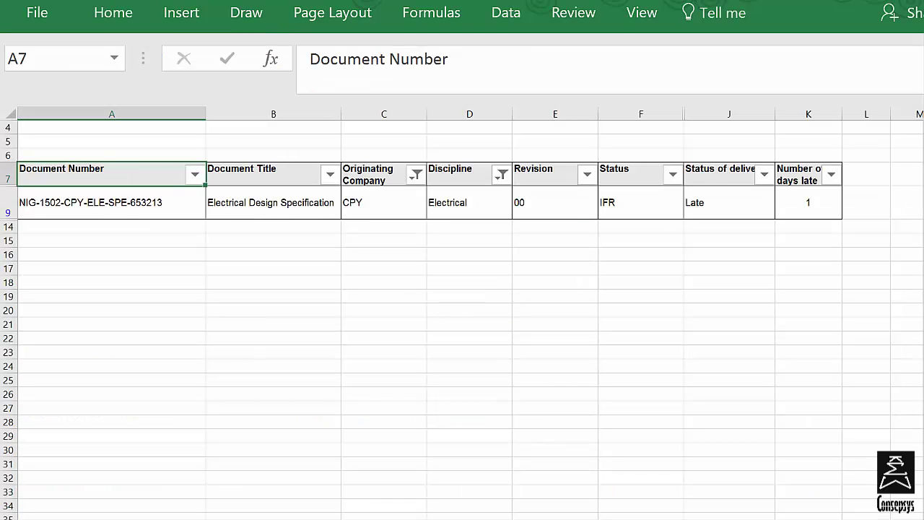
Reselect Select All on the Originating Company and Discipline filters to show all six documents.
left_click(415, 175)
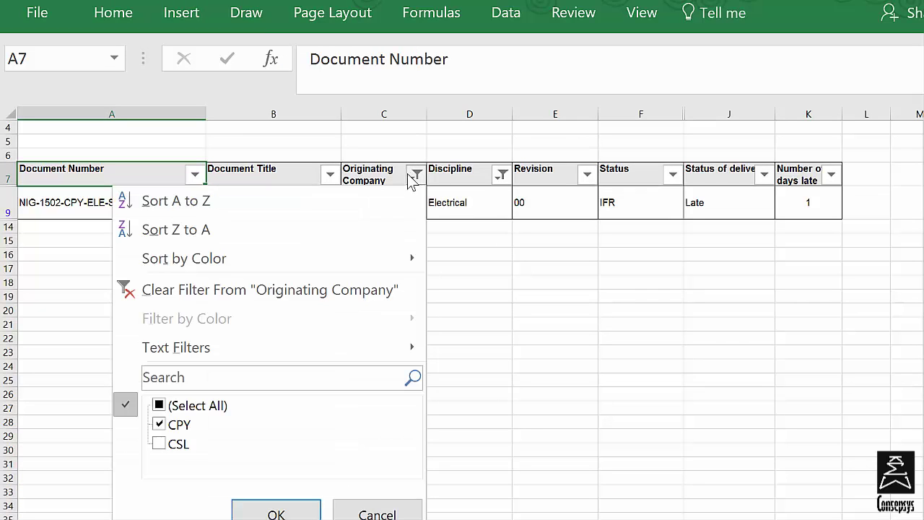
left_click(159, 405)
left_click(253, 512)
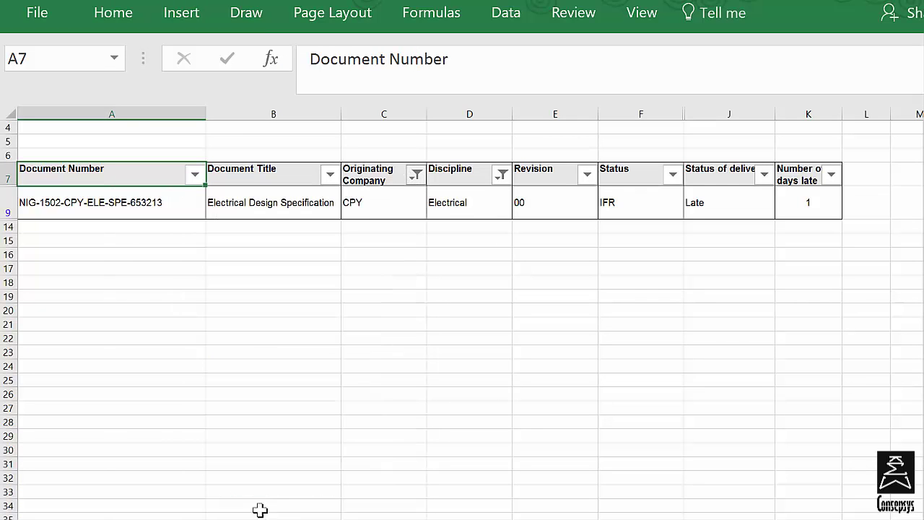
left_click(502, 174)
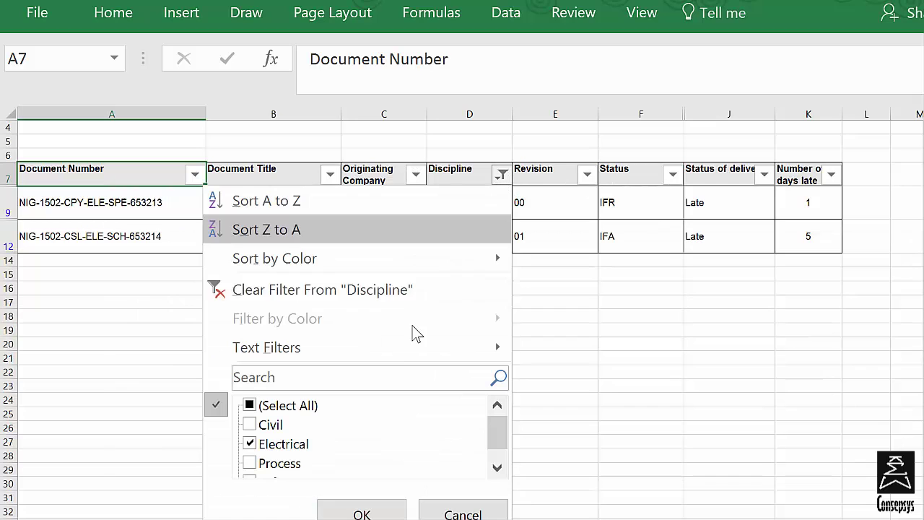
left_click(288, 409)
left_click(362, 511)
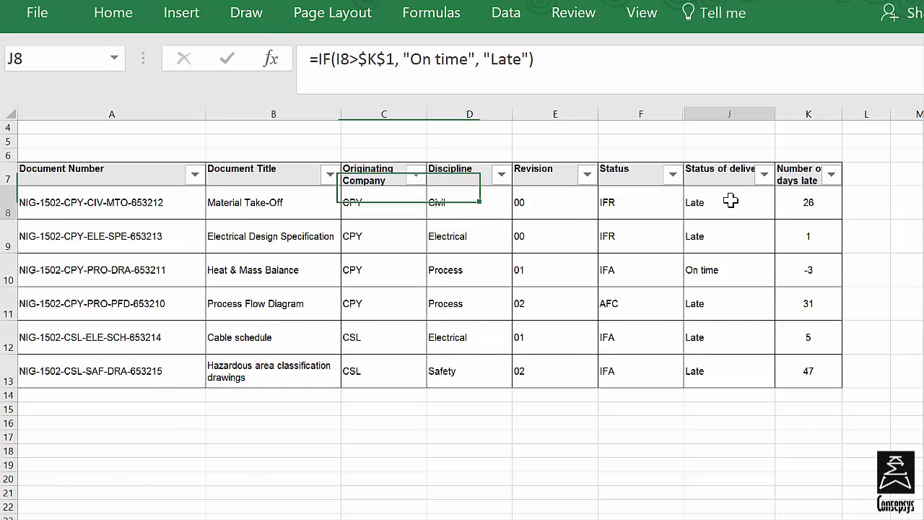
Highlight J8:J13 cells containing 'Late' with light red fill and dark red text.
left_click_drag(726, 204, 717, 366)
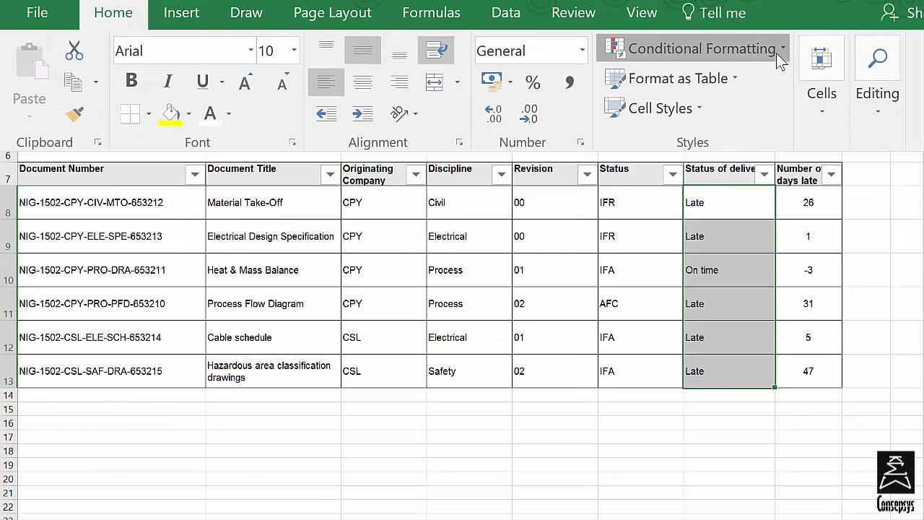
left_click(778, 50)
mouse_move(777, 95)
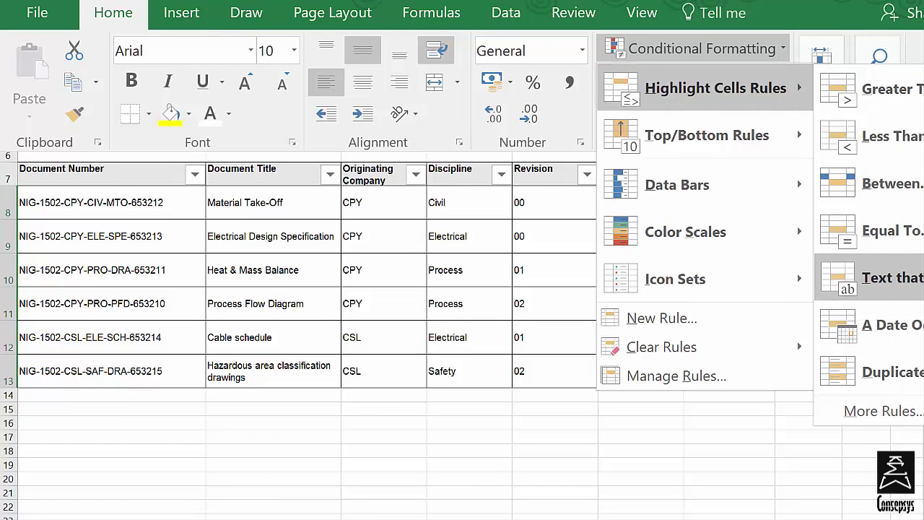
left_click(874, 278)
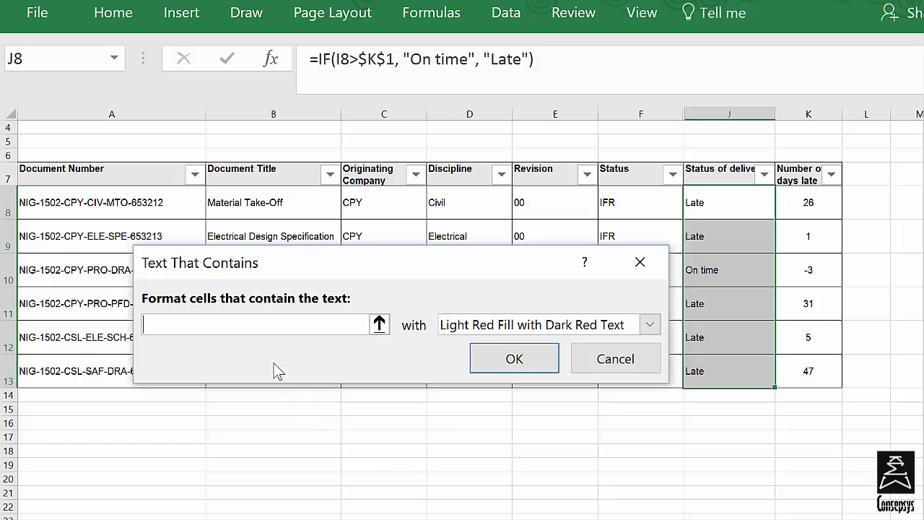
type("Late")
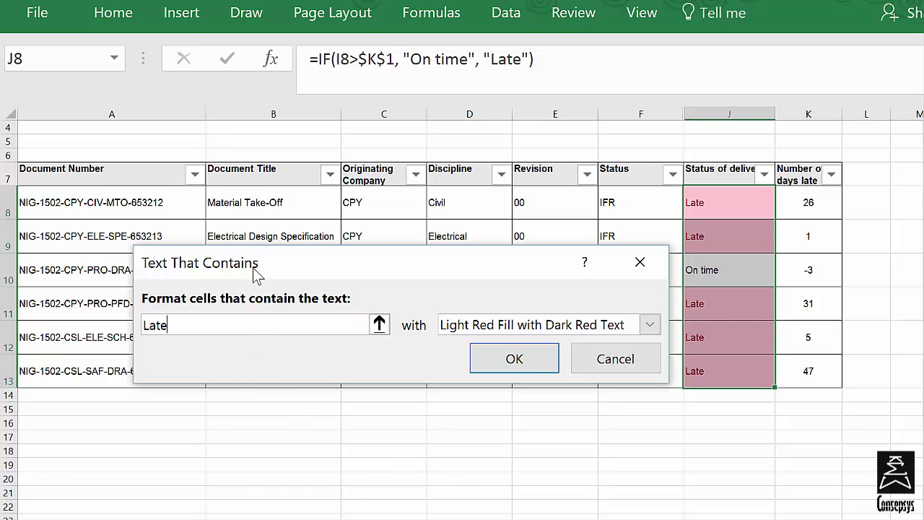
left_click(650, 326)
left_click(652, 326)
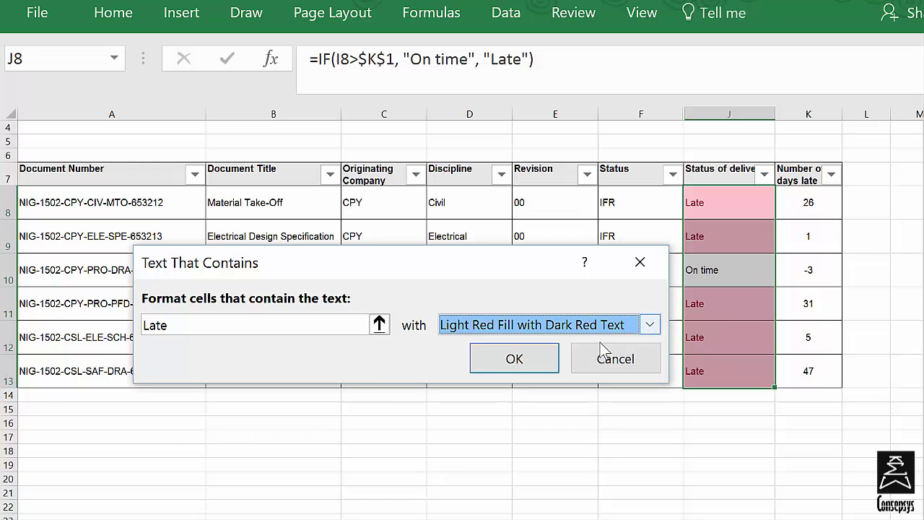
left_click(511, 368)
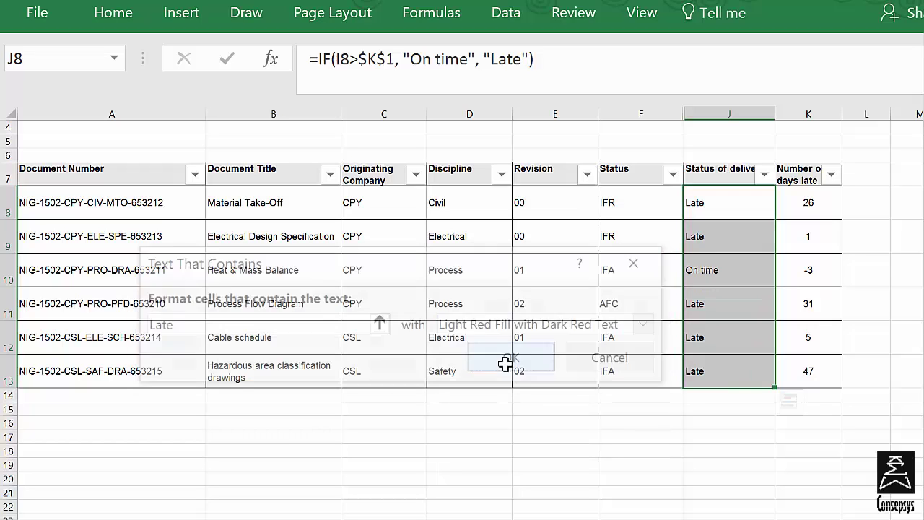
left_click(481, 473)
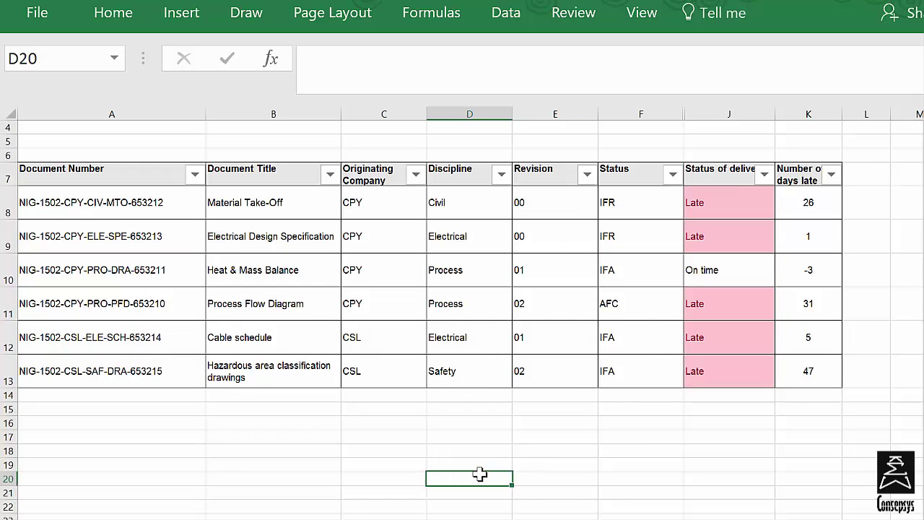
Apply a check, warning and cross icon set to the days-late values K8:K13.
left_click(808, 409)
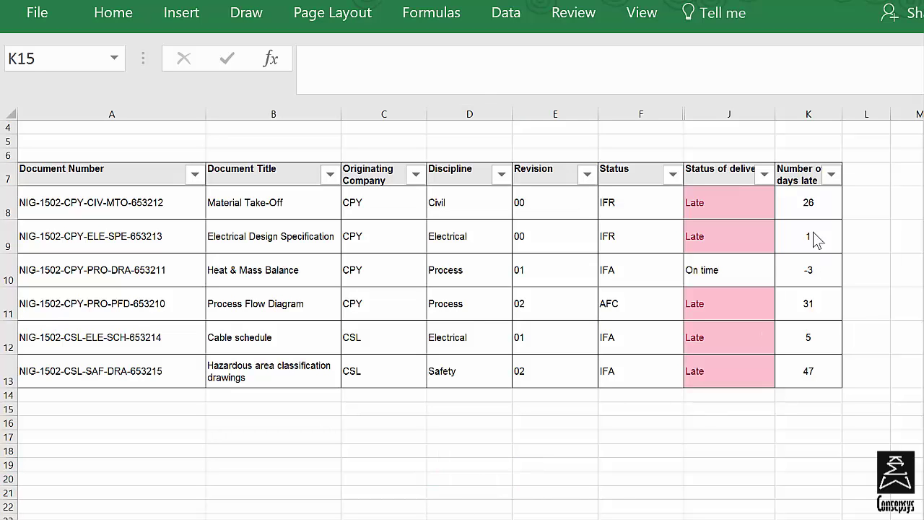
left_click_drag(806, 204, 808, 368)
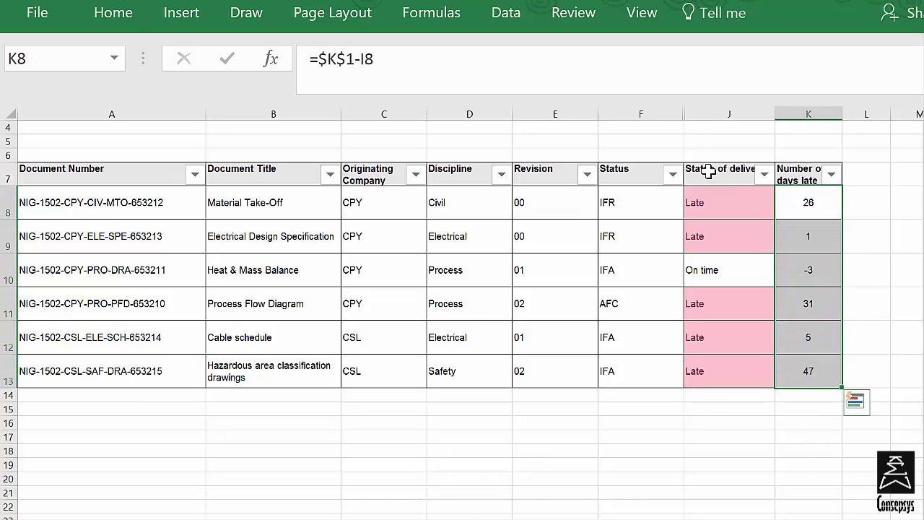
left_click(103, 16)
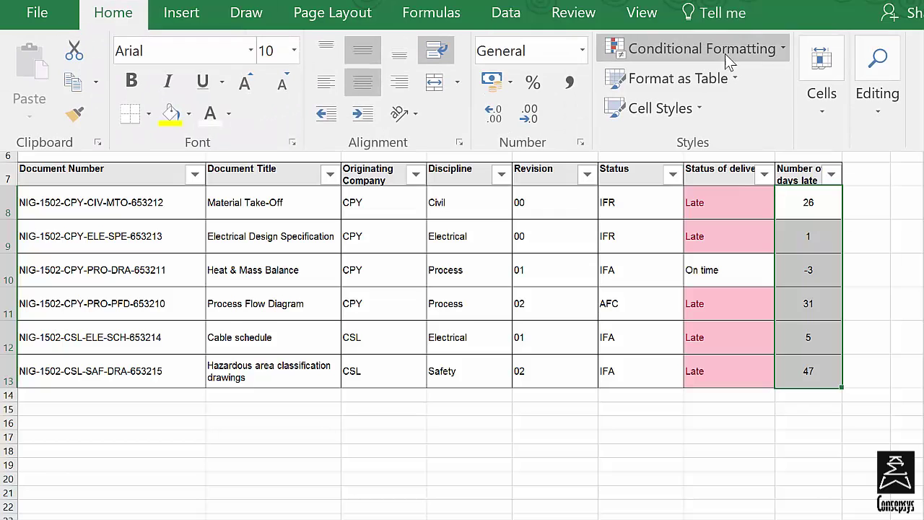
left_click(782, 48)
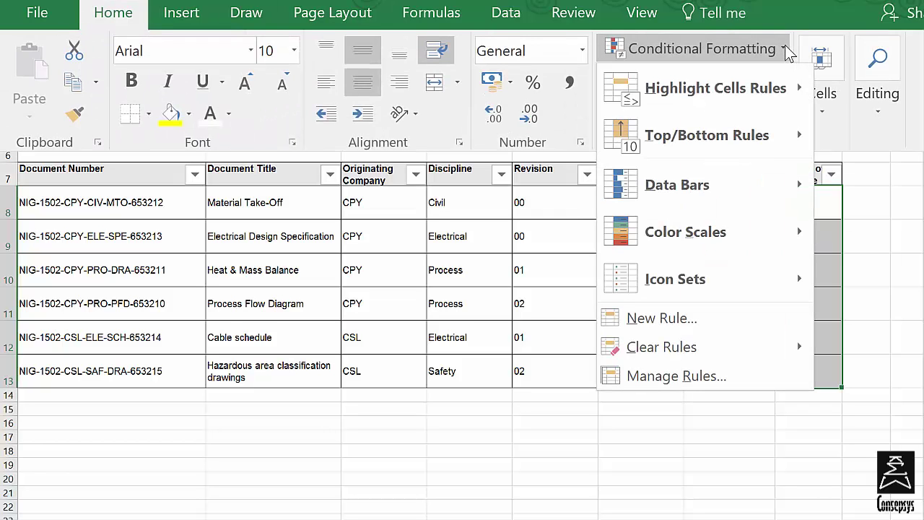
mouse_move(739, 286)
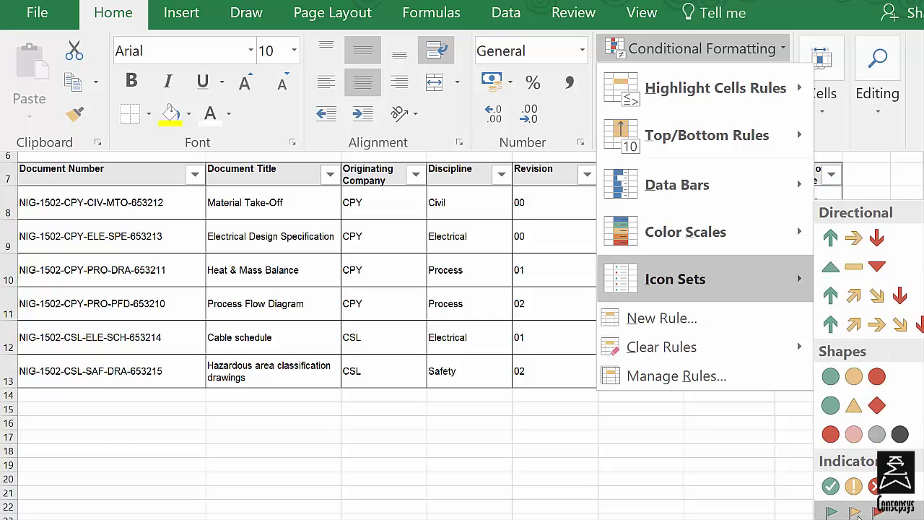
left_click(865, 484)
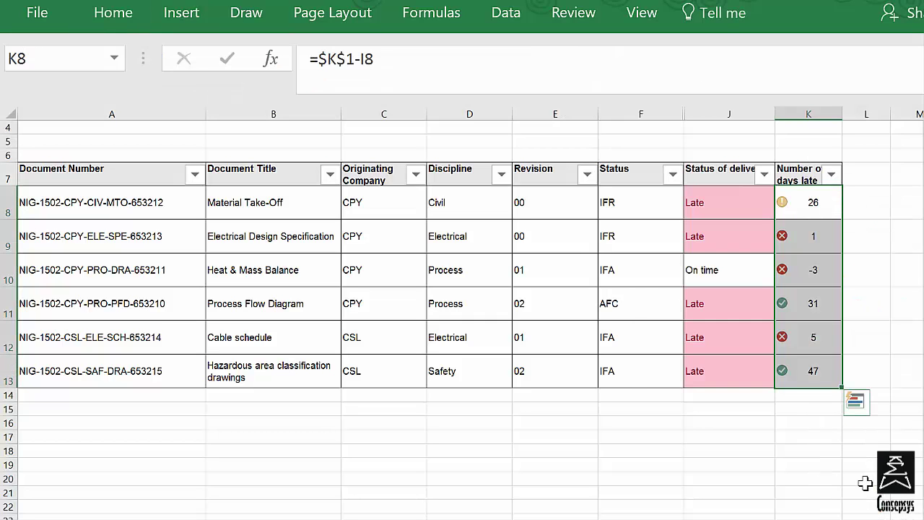
Edit the icon set rule so both thresholds are Number type, with values 2 and 0.
left_click(115, 13)
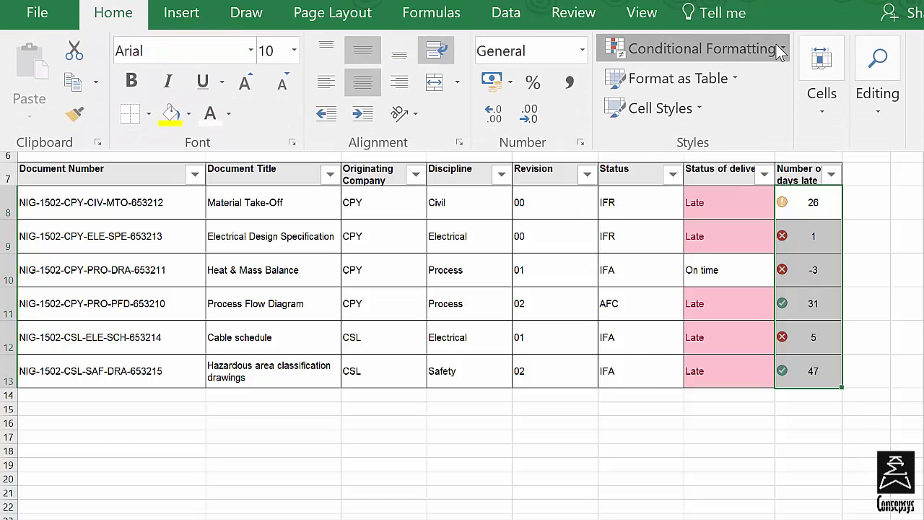
left_click(776, 49)
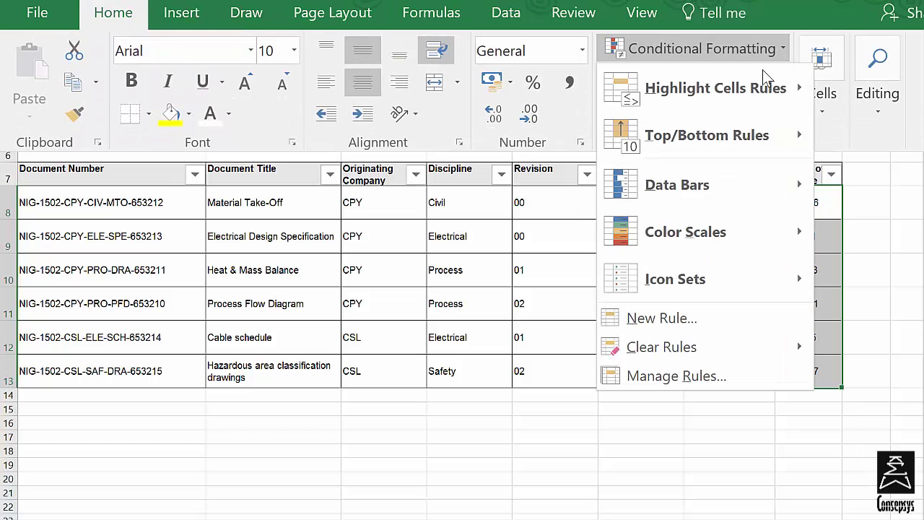
left_click(676, 375)
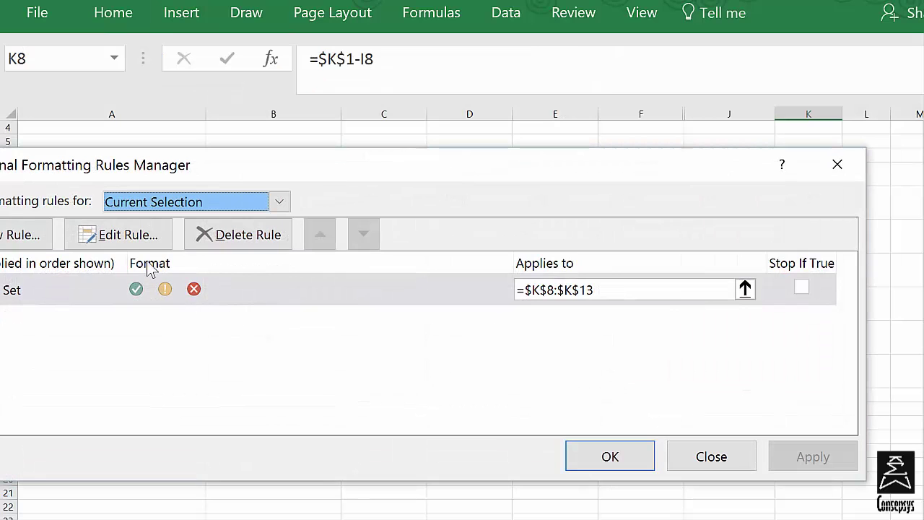
left_click(85, 296)
left_click(136, 242)
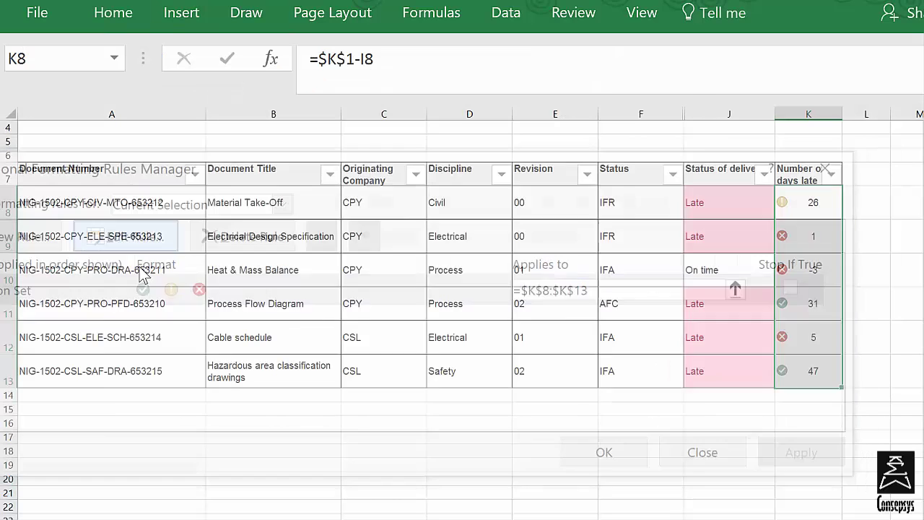
left_click(676, 436)
left_click(677, 456)
left_click(675, 467)
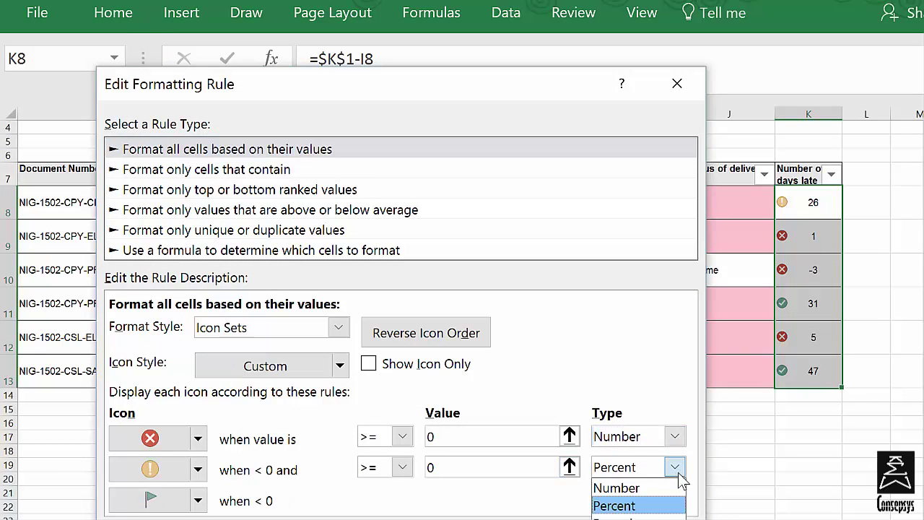
left_click(621, 486)
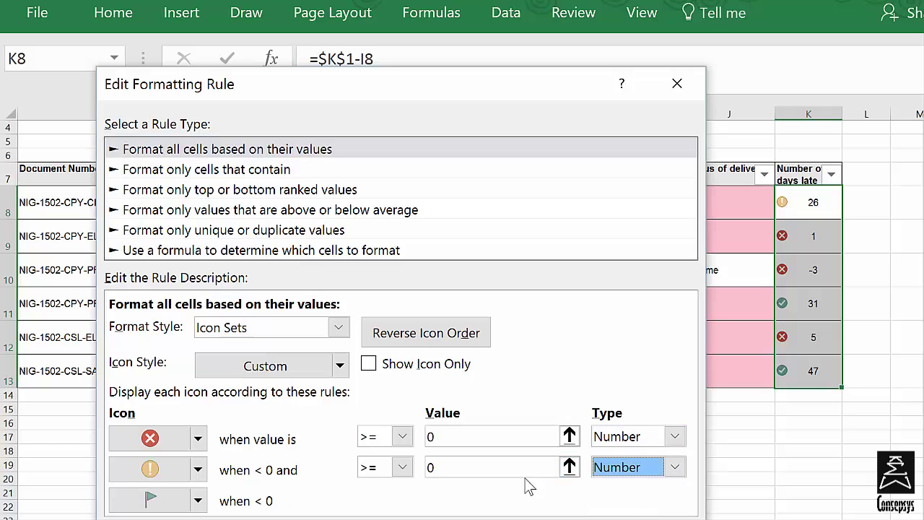
left_click(393, 435)
key("Tab")
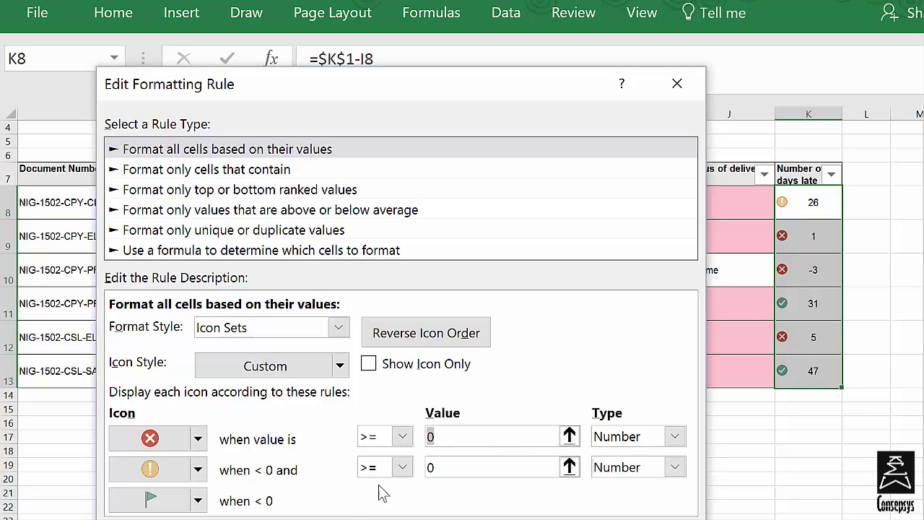
type("2")
key("Tab")
key("Return")
left_click(626, 450)
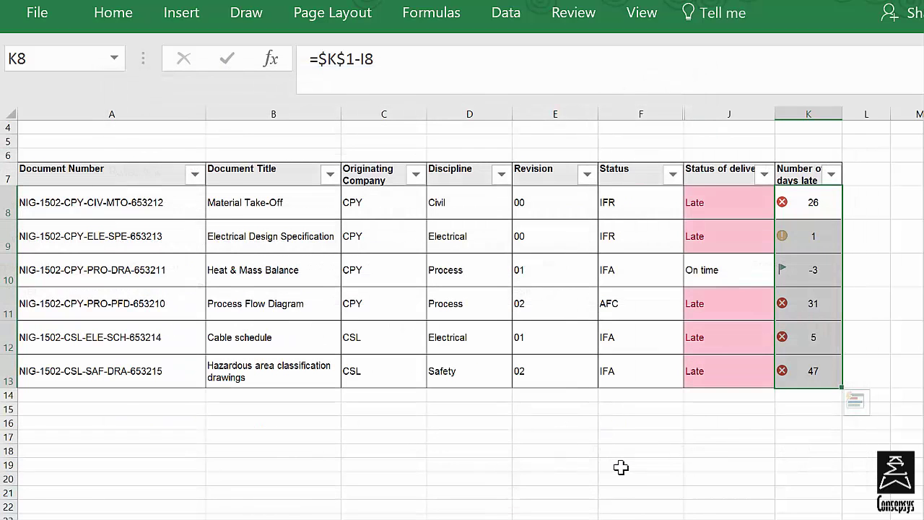
left_click(621, 470)
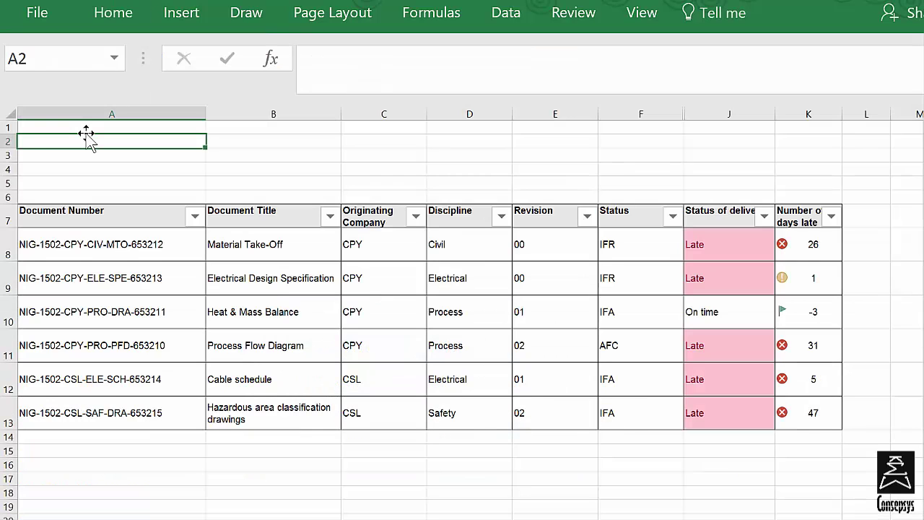
Label A2 'Total number of documents' and enter =COUNTA(A8:A13) in B2, giving 6.
type("Total number of")
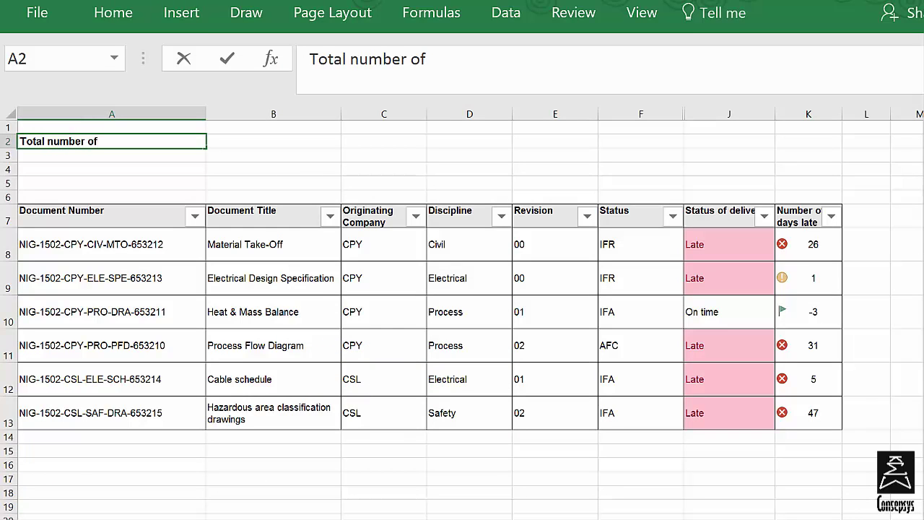
type(" documents")
left_click(273, 141)
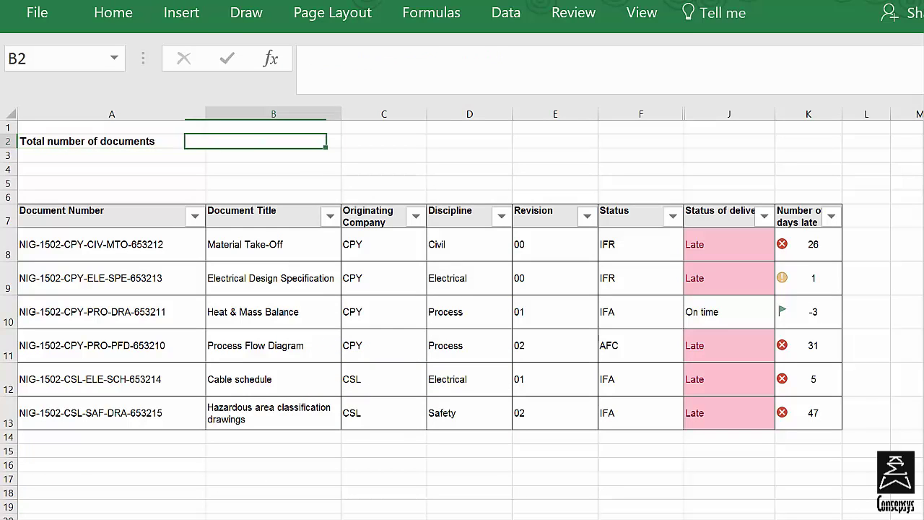
type("=")
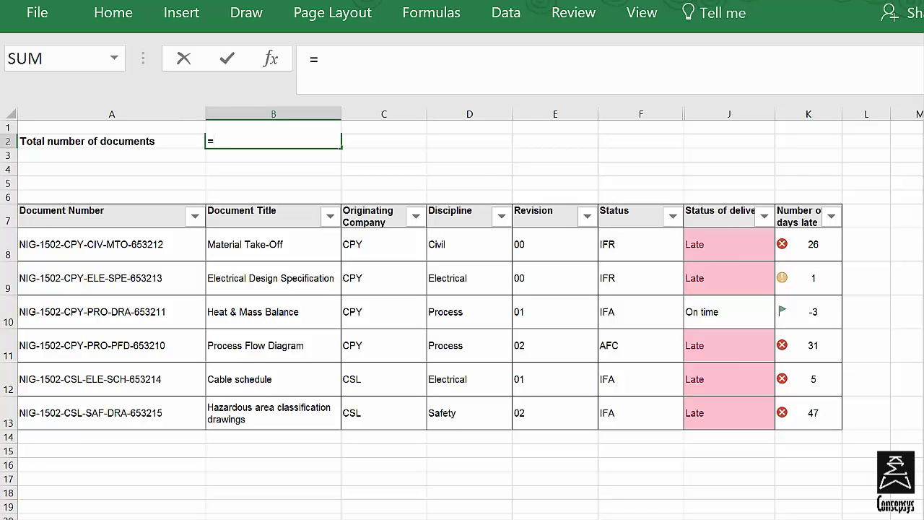
type("counta")
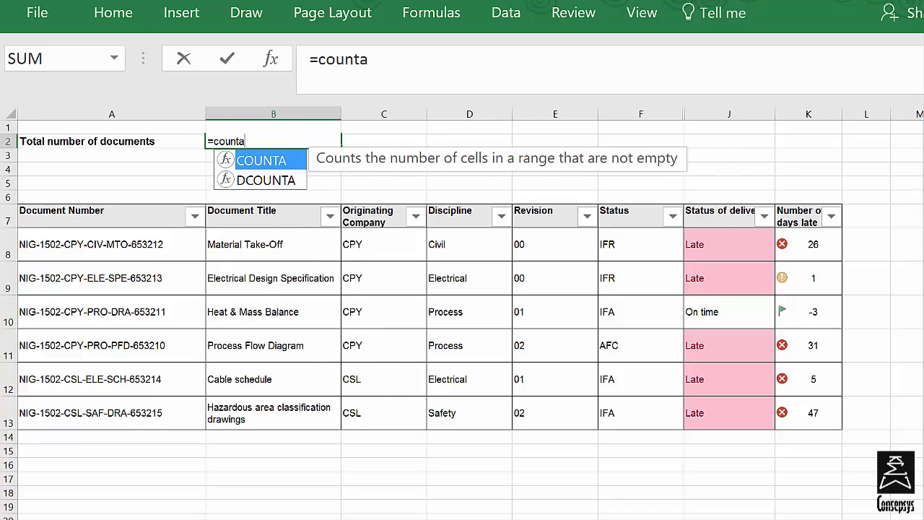
type("(")
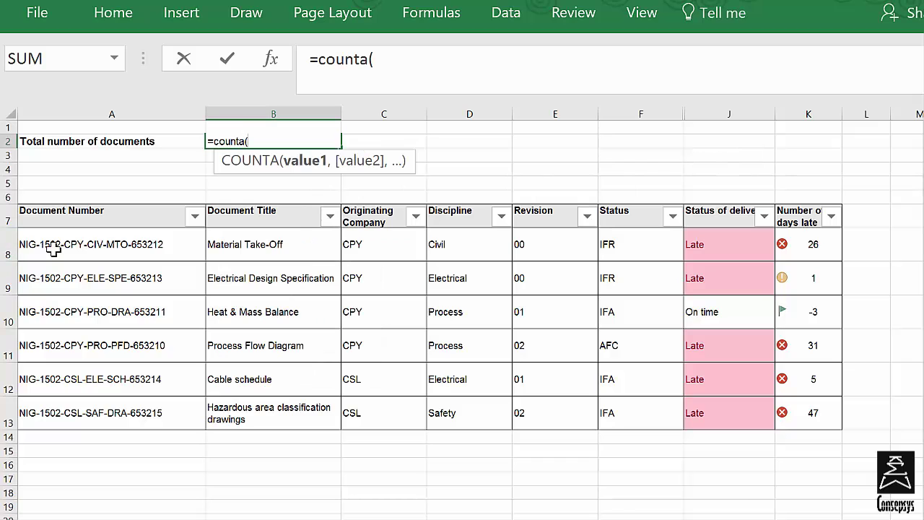
left_click(99, 246)
left_click_drag(99, 261, 98, 422)
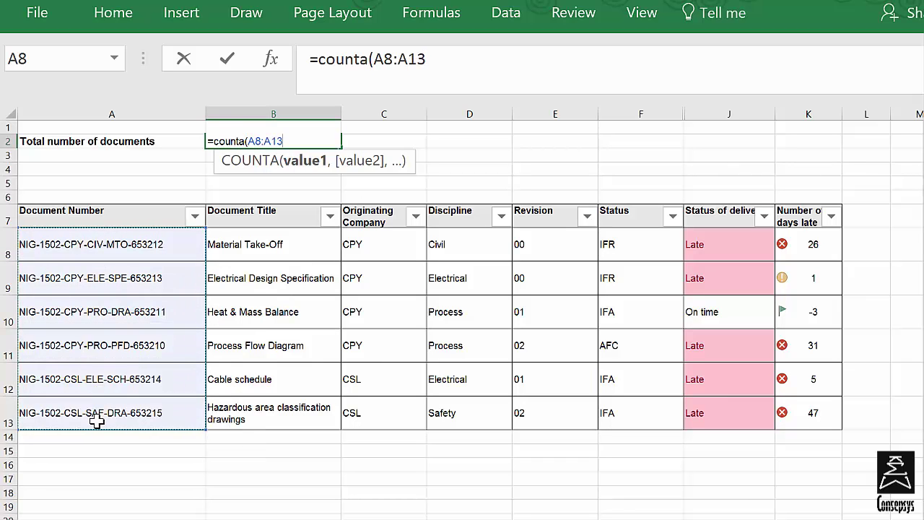
type(")")
key("Return")
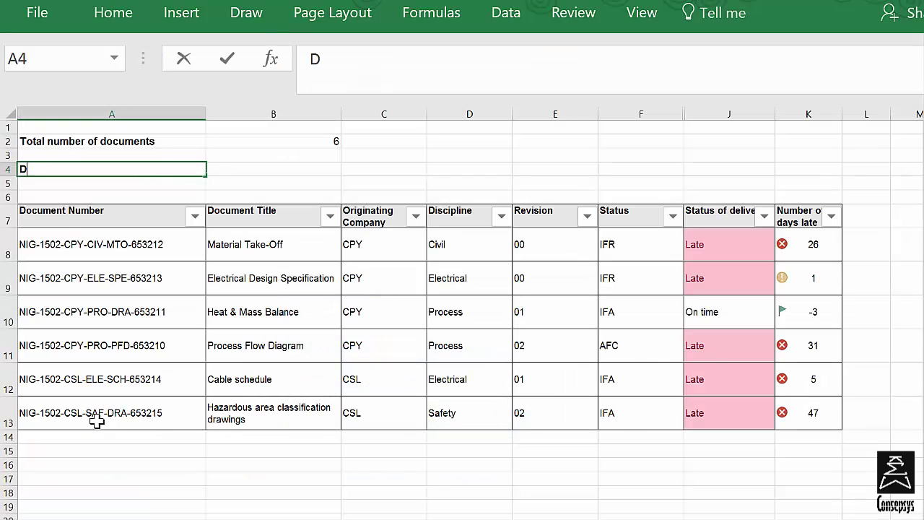
Type the 'Documents by Status' heading and enter =COUNTIF(F8:F13,"IFR") in B4.
type("ocument")
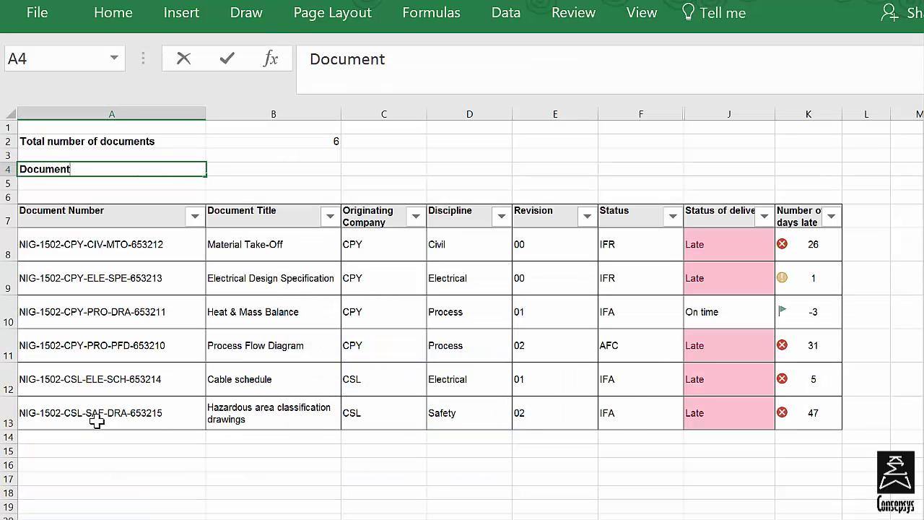
type("s by Status")
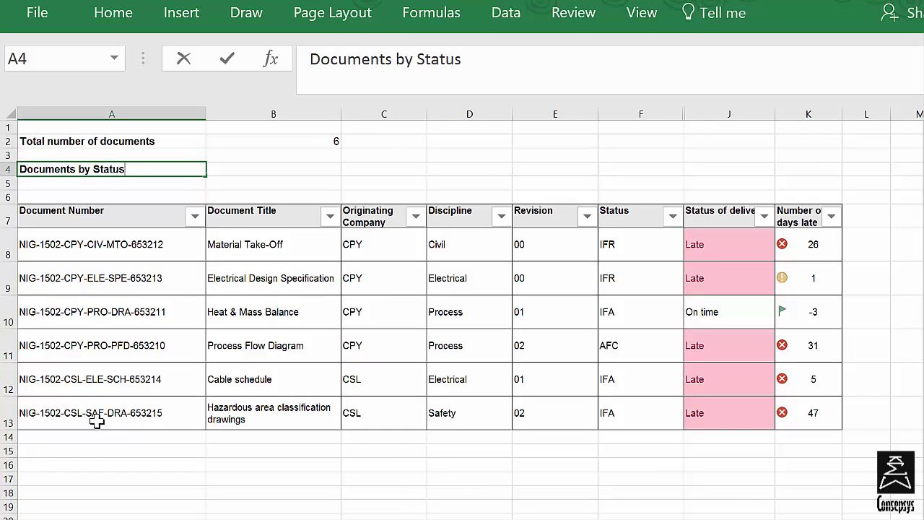
key("Tab")
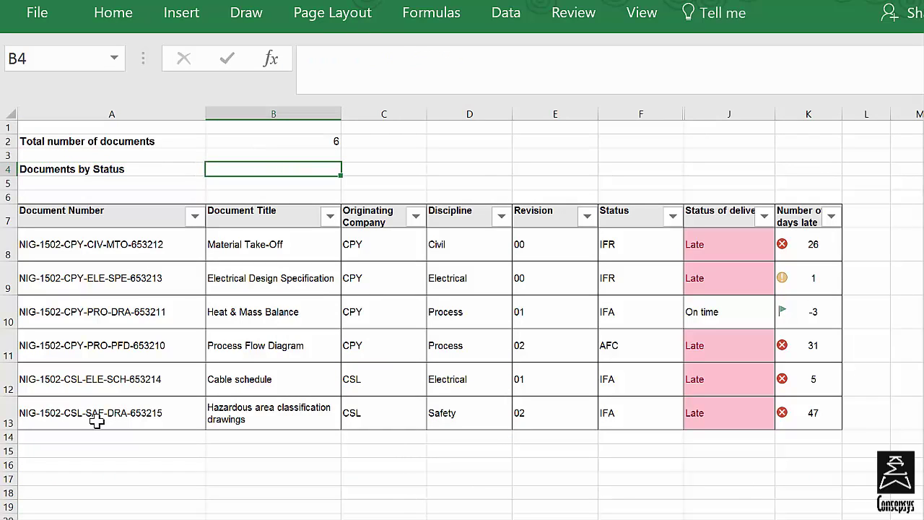
type("=")
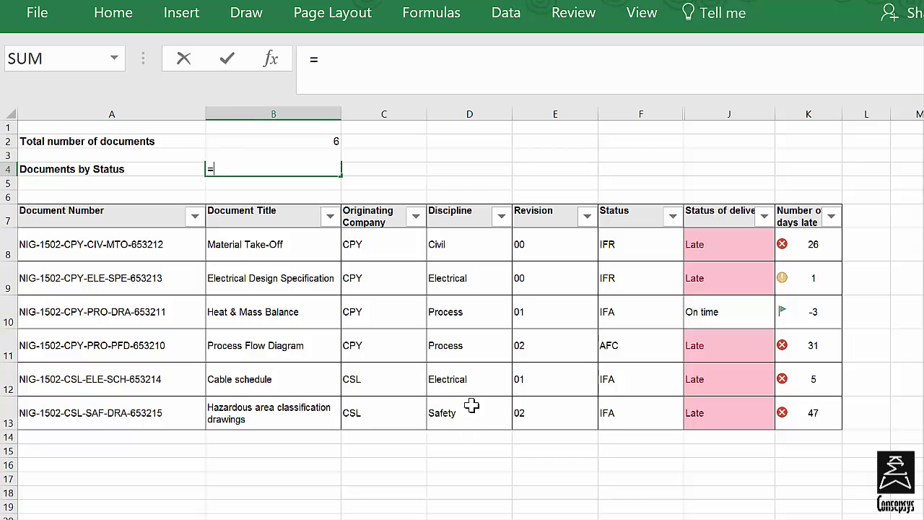
type("coun")
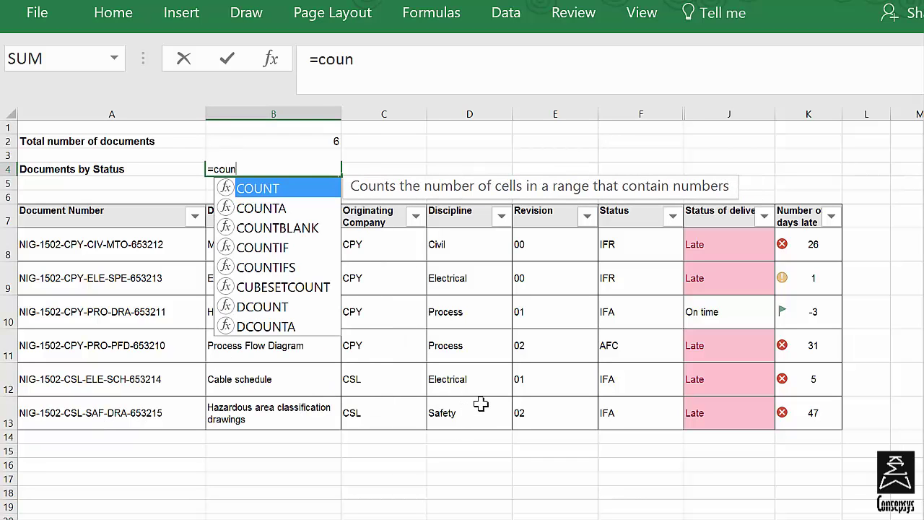
type("tif(")
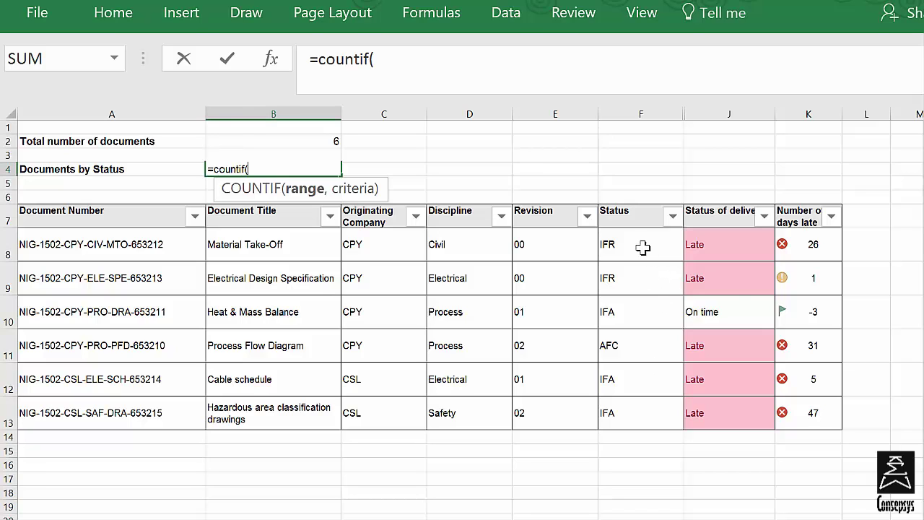
left_click_drag(643, 247, 636, 412)
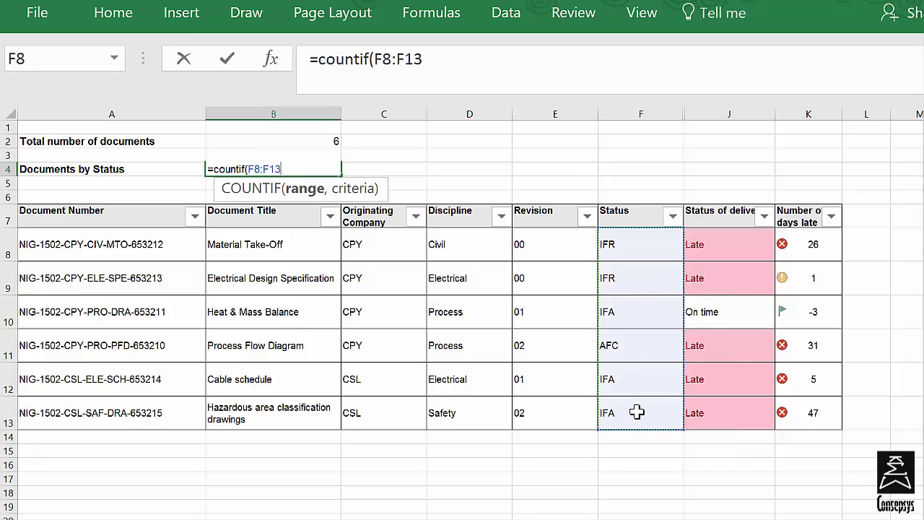
type(", \"IFR")
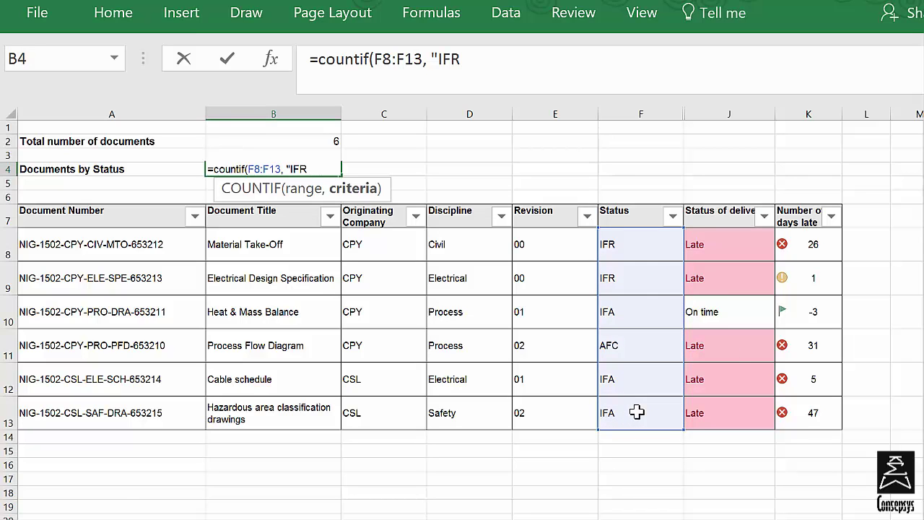
key("Return")
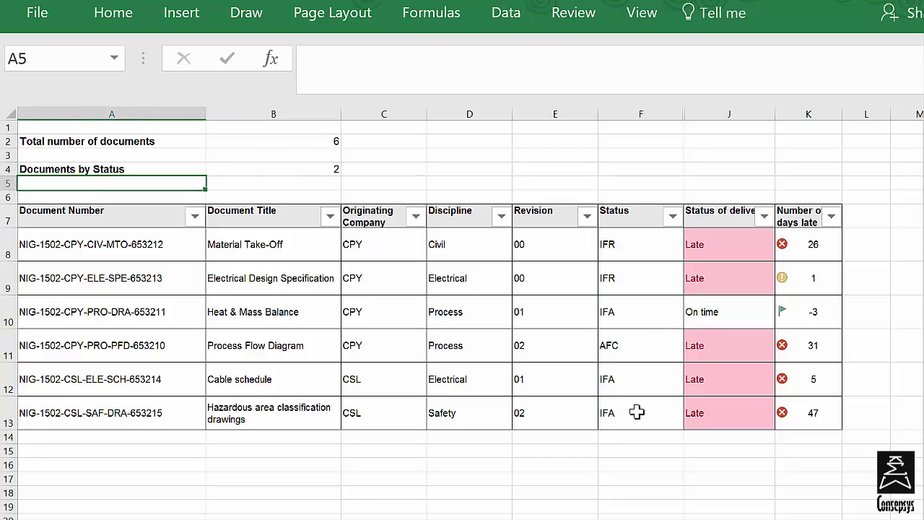
Label C4:C6 as IFR, IFA and AFC, then start a COUNTIF in B5.
left_click(350, 170)
type("IFR")
key("Return")
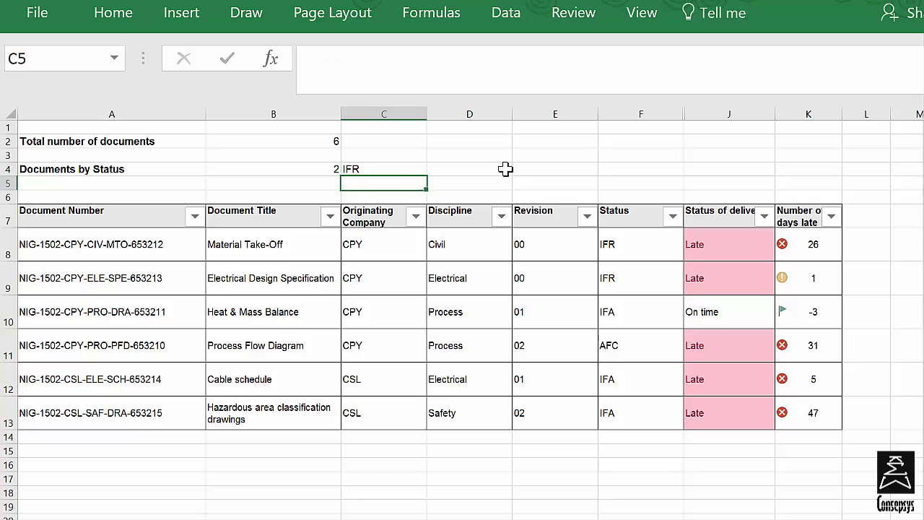
type("IFR")
key("BackSpace")
type("A")
key("Return")
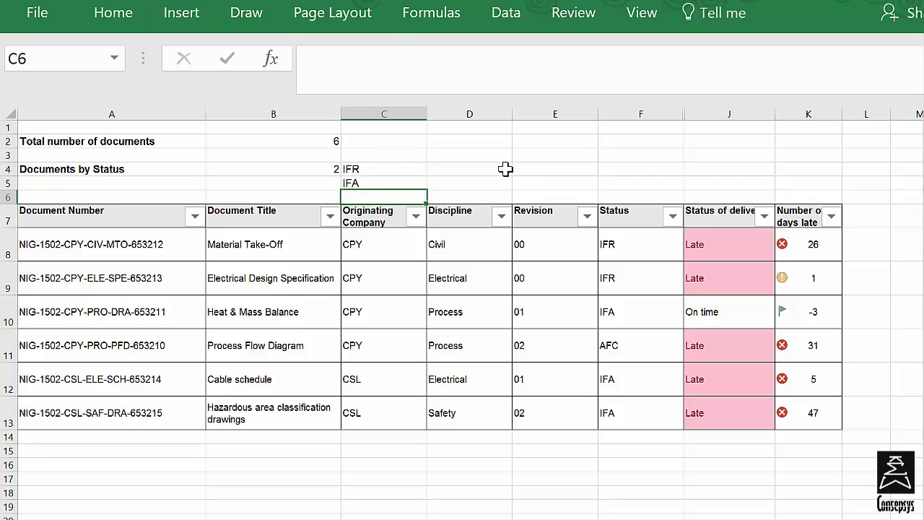
type("AFC")
key("Return")
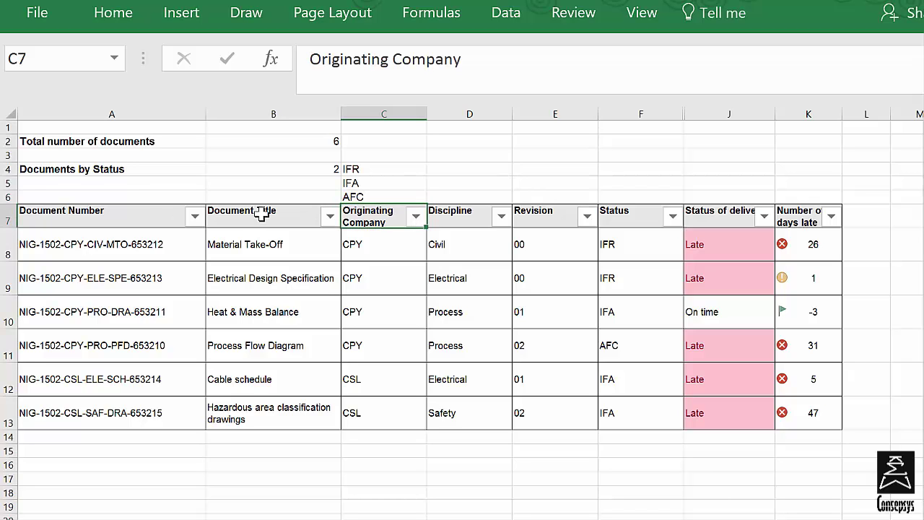
left_click(299, 187)
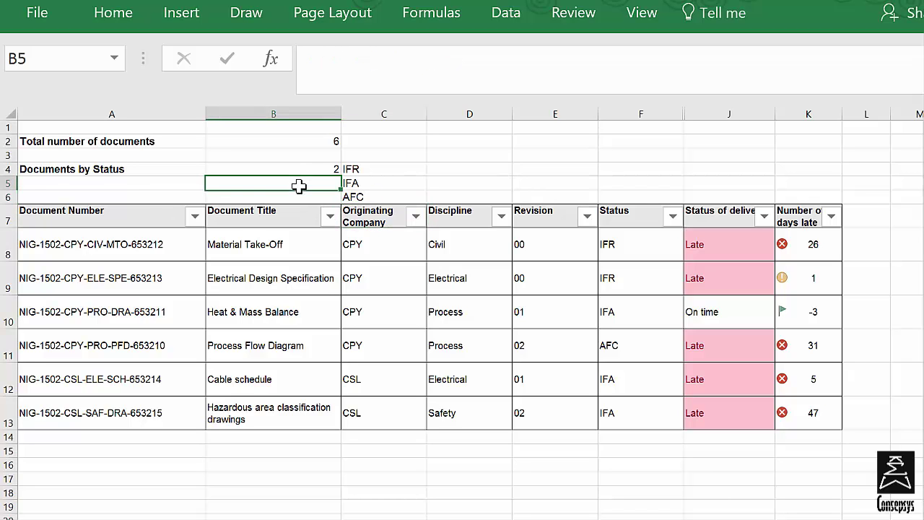
type("=countif(")
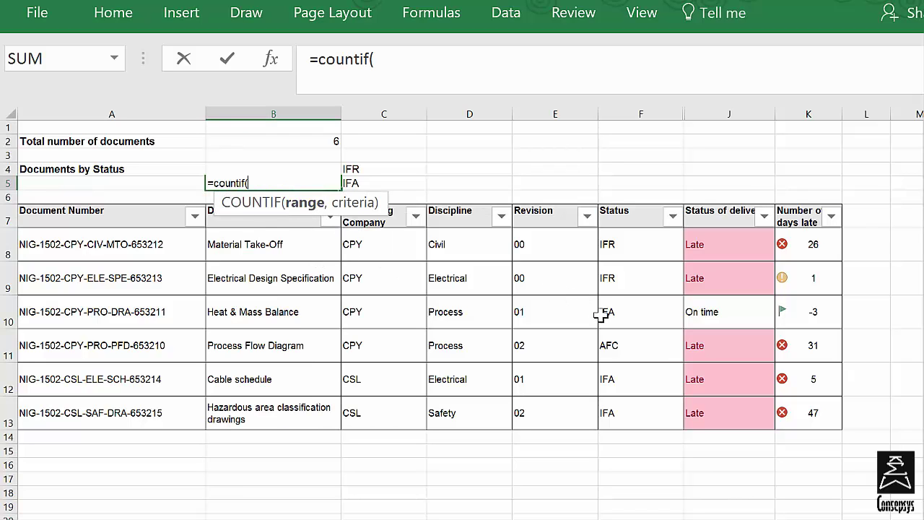
Enter =COUNTIF(F8:F13,"IFA") in B5 and =COUNTIF(F8:F13,"AFC") in B6.
left_click_drag(628, 240, 639, 410)
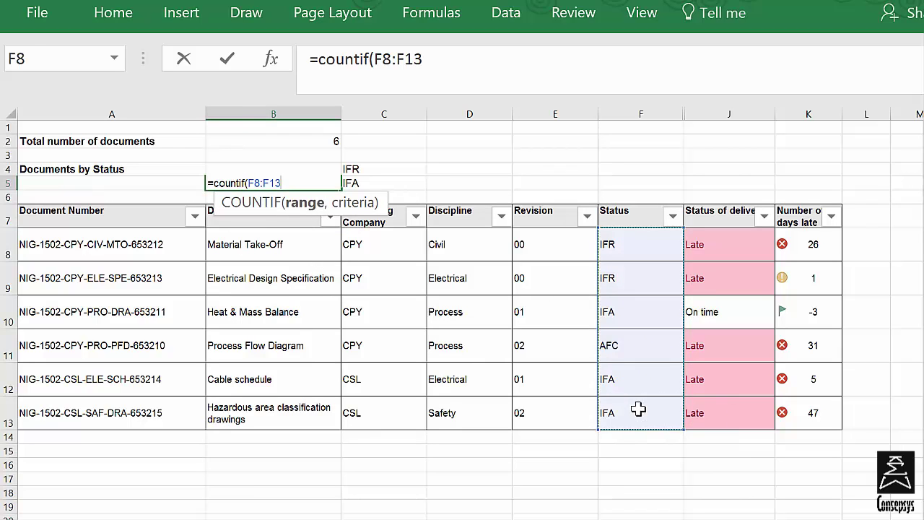
type(", \"I")
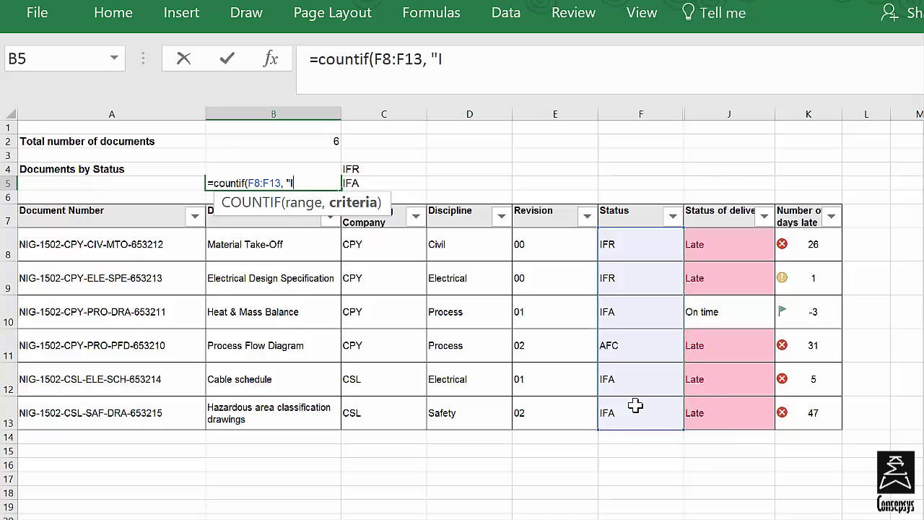
type("FA")
key("Return")
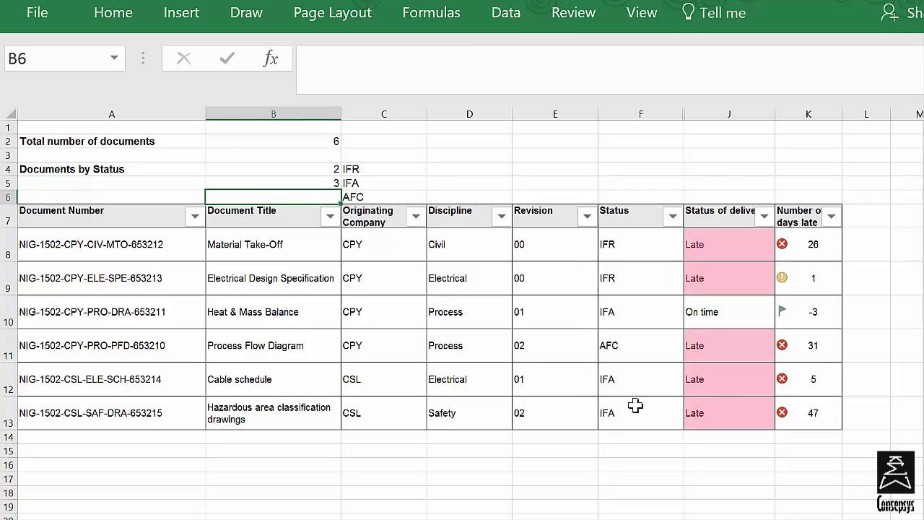
type("=counti")
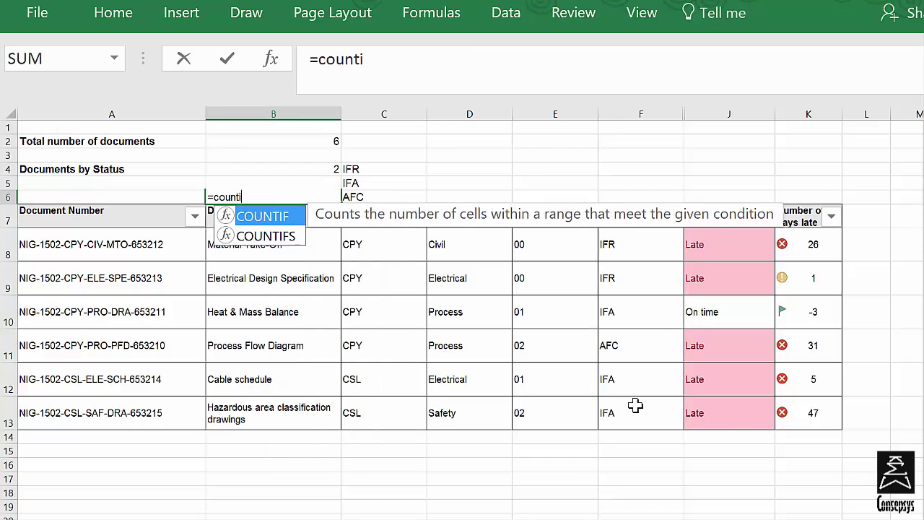
type("f(")
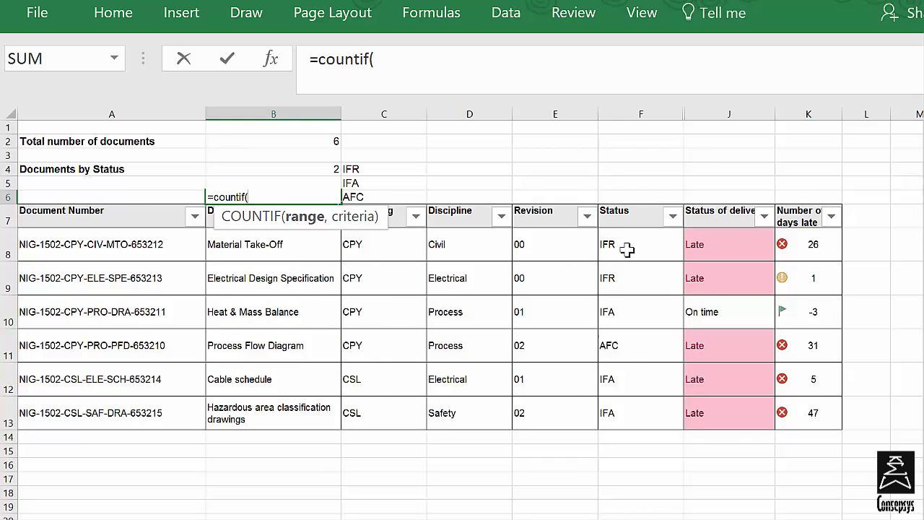
left_click_drag(627, 249, 629, 408)
type(", \"AFC")
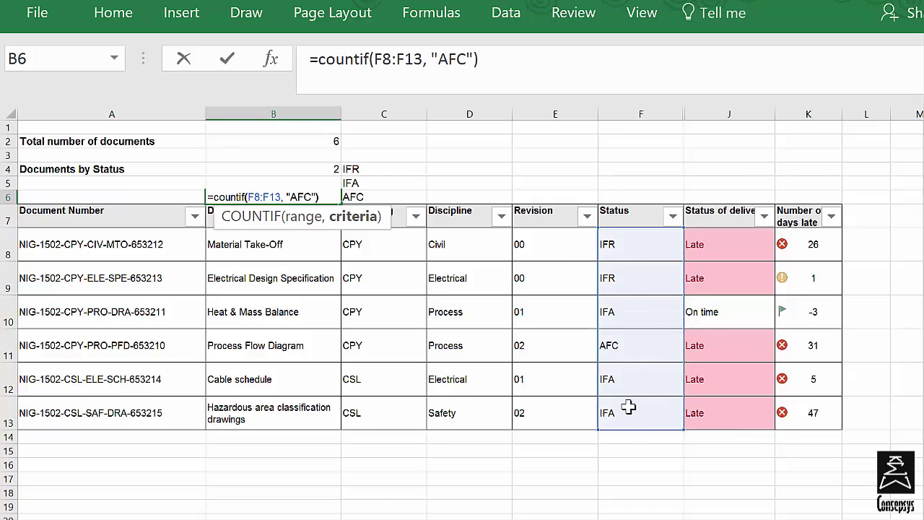
key("Return")
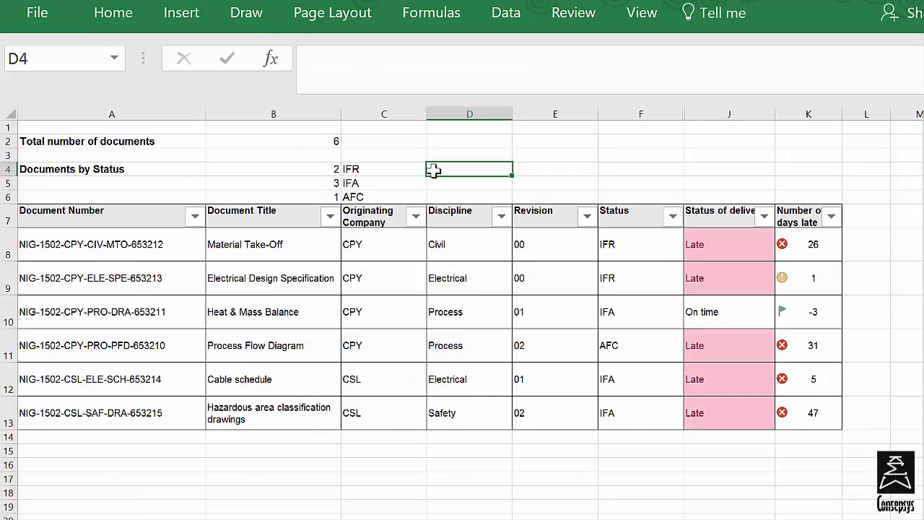
Enter =B4/B2 in D4 and format it as a percentage.
type("=")
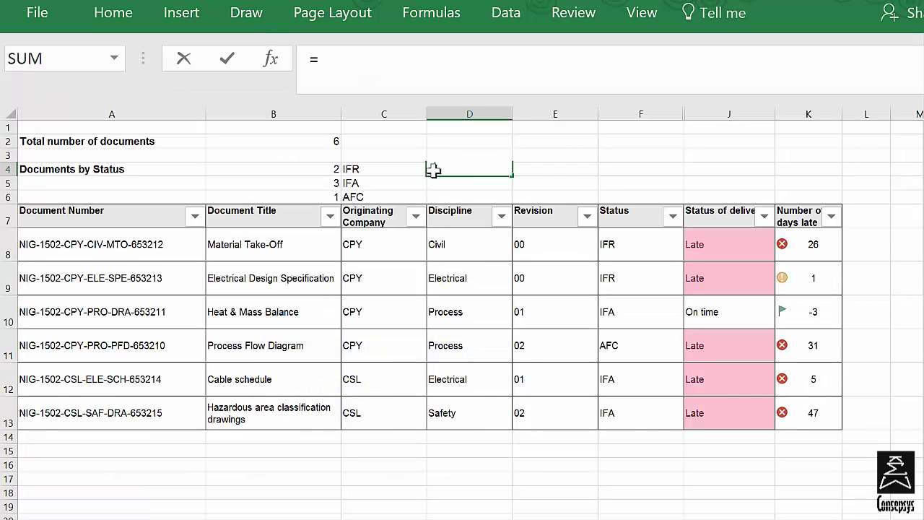
left_click(319, 169)
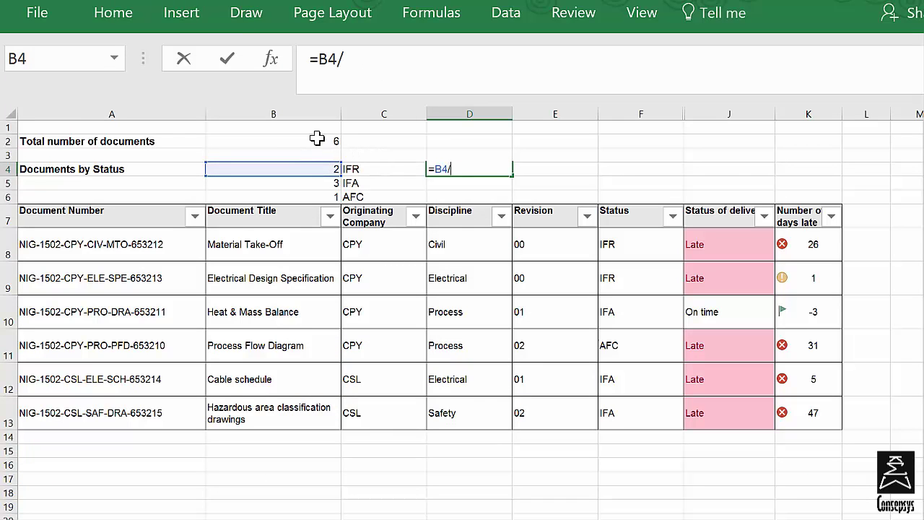
left_click(318, 139)
key("Return")
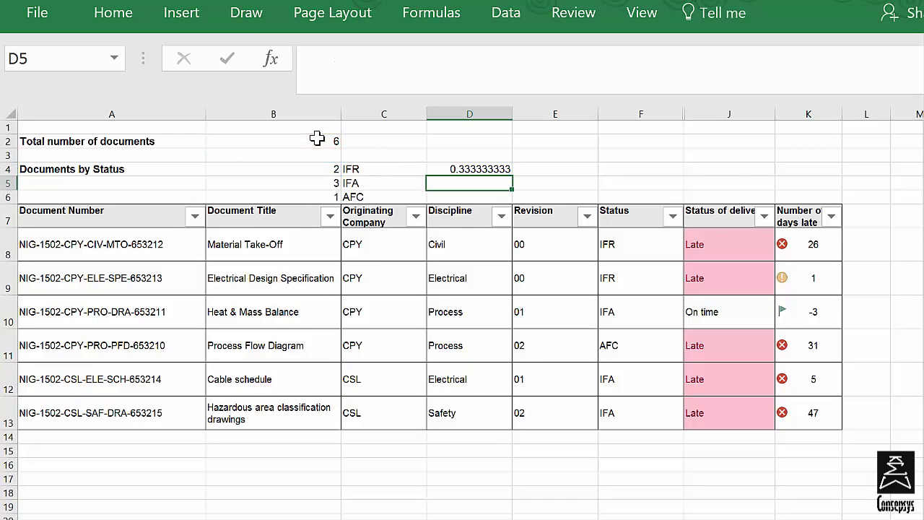
key("Up")
left_click(113, 12)
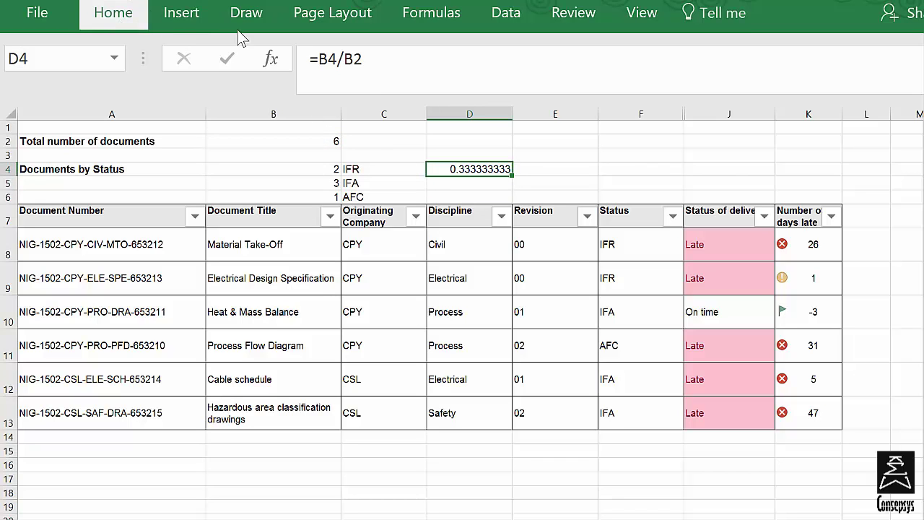
left_click(533, 83)
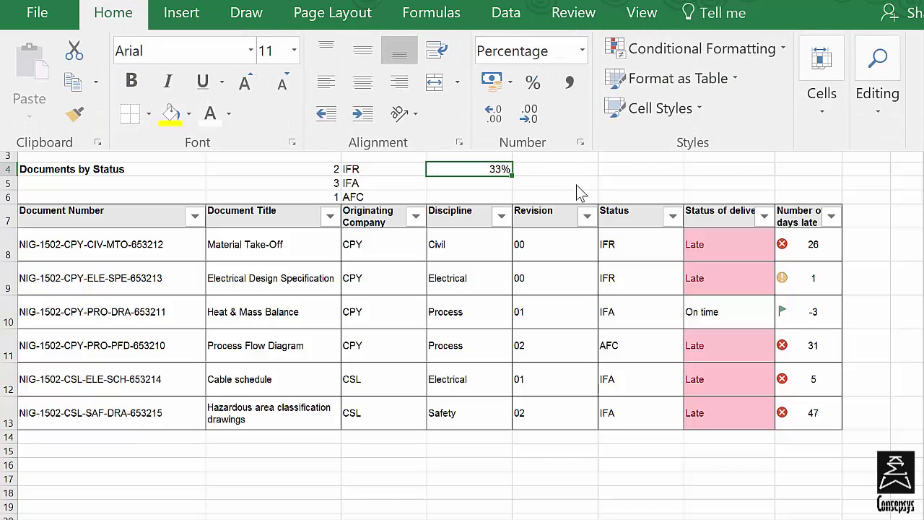
key("Down")
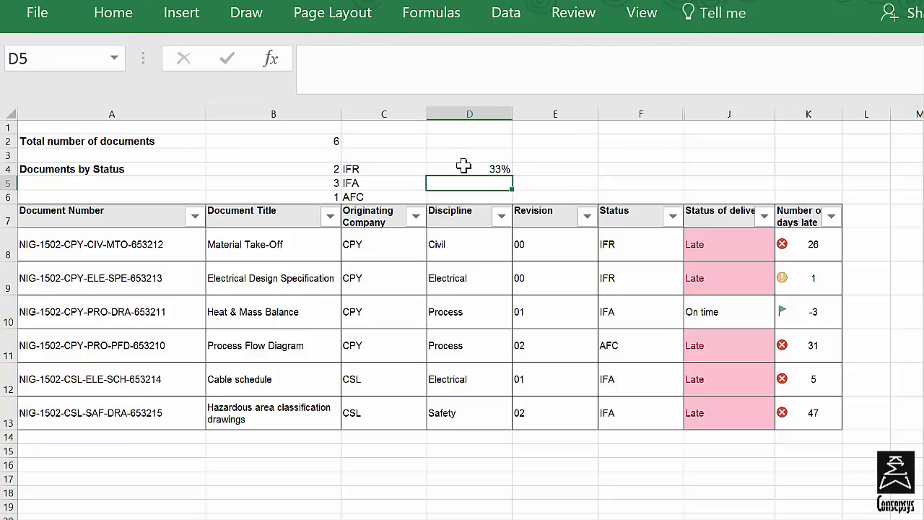
Enter =B5/B2 in D5 and =B6/B2 in D6 for the IFA and AFC shares.
type("=")
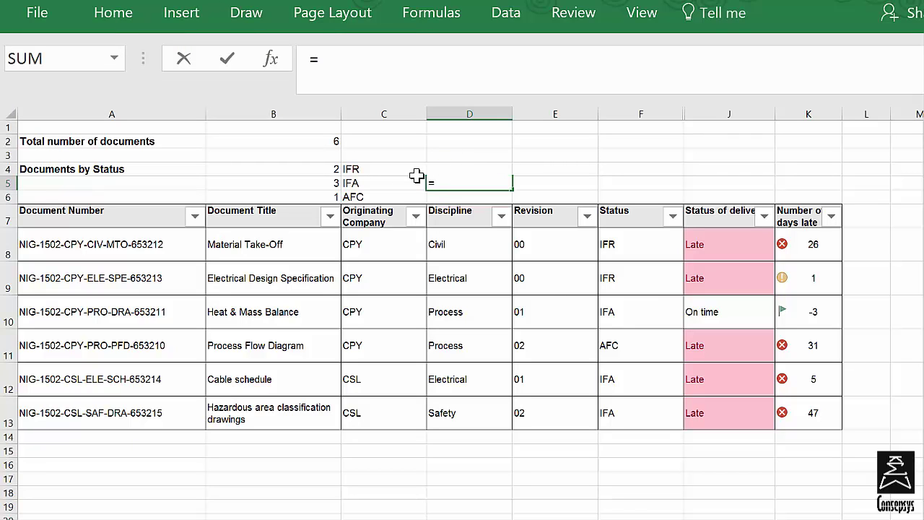
left_click(333, 183)
type("/")
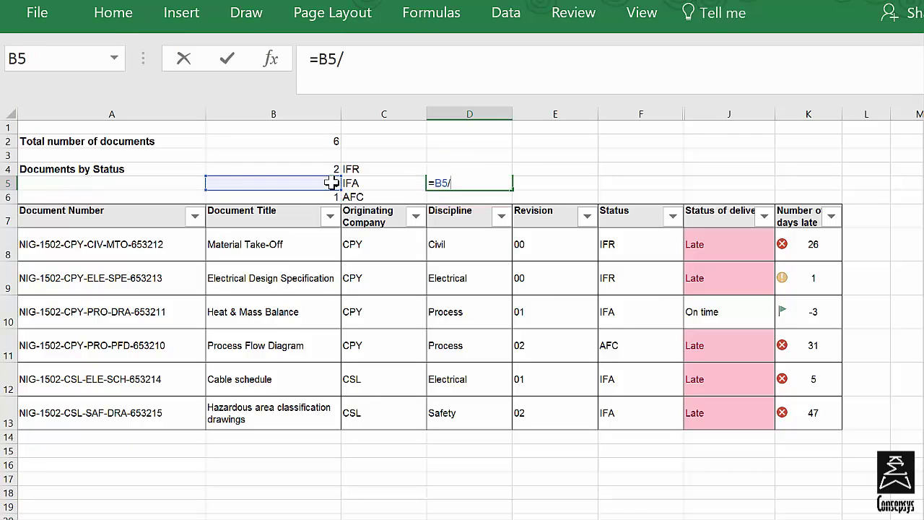
left_click(304, 139)
key("Return")
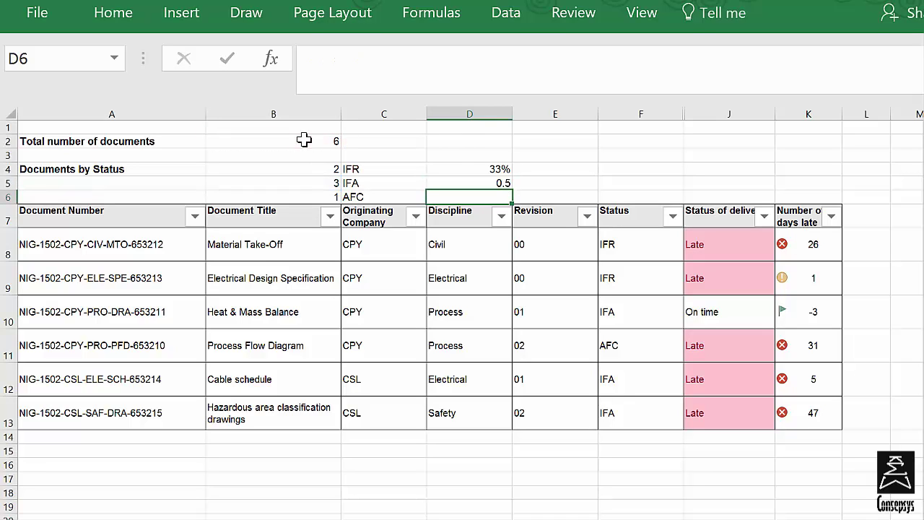
type("=")
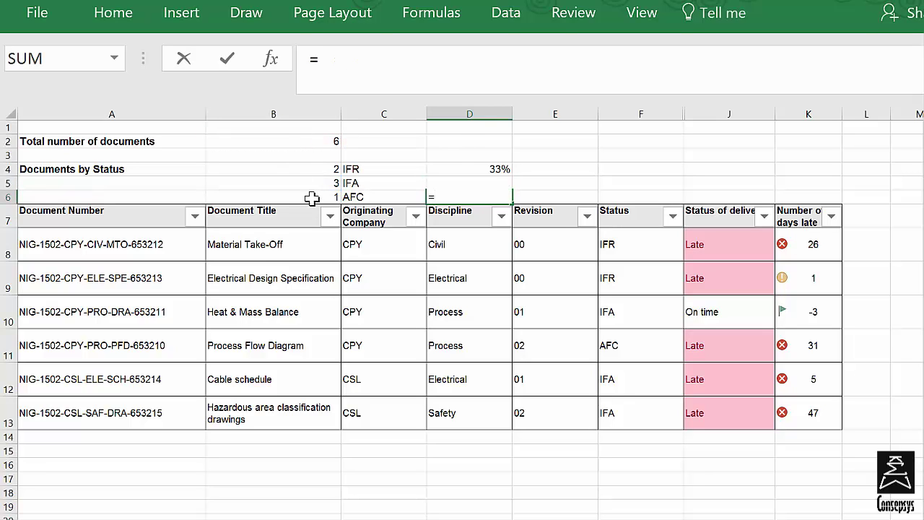
left_click(321, 198)
type("/")
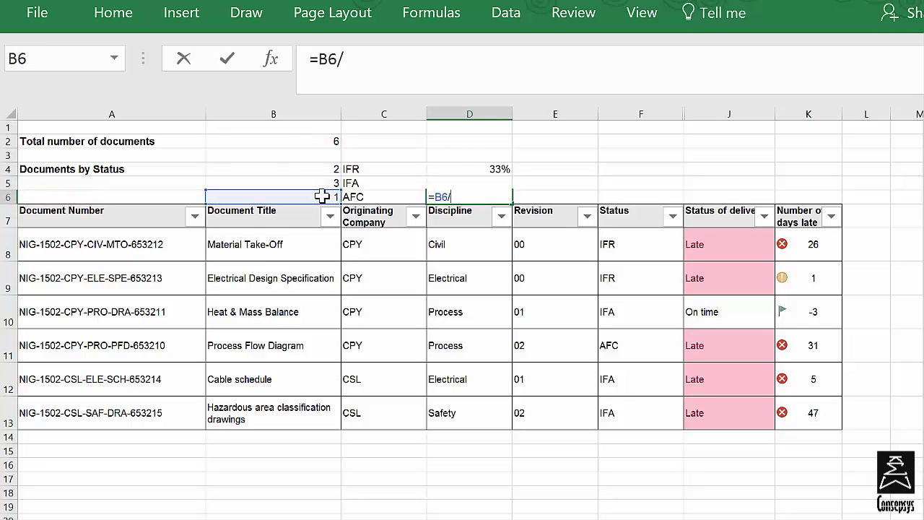
left_click(315, 140)
key("Return")
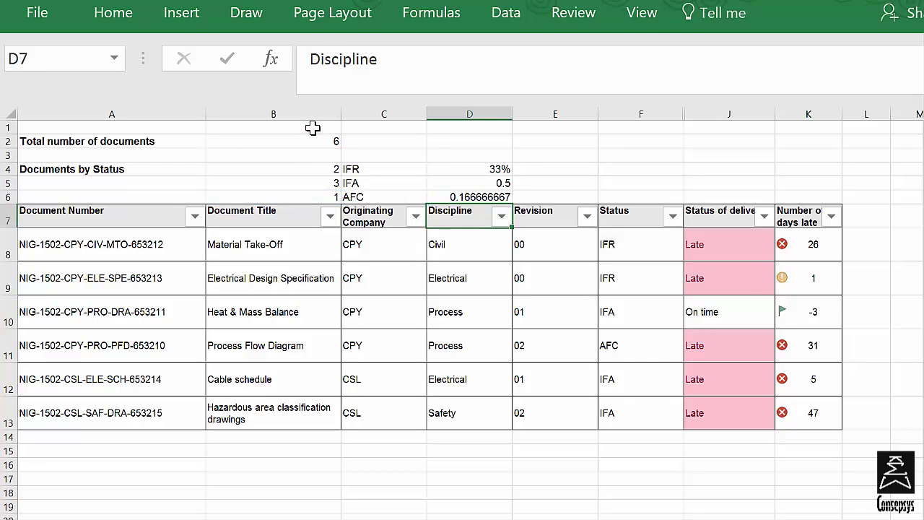
Apply Percent Style to D4:D6, showing 33%, 50% and 17%.
left_click_drag(482, 171, 485, 192)
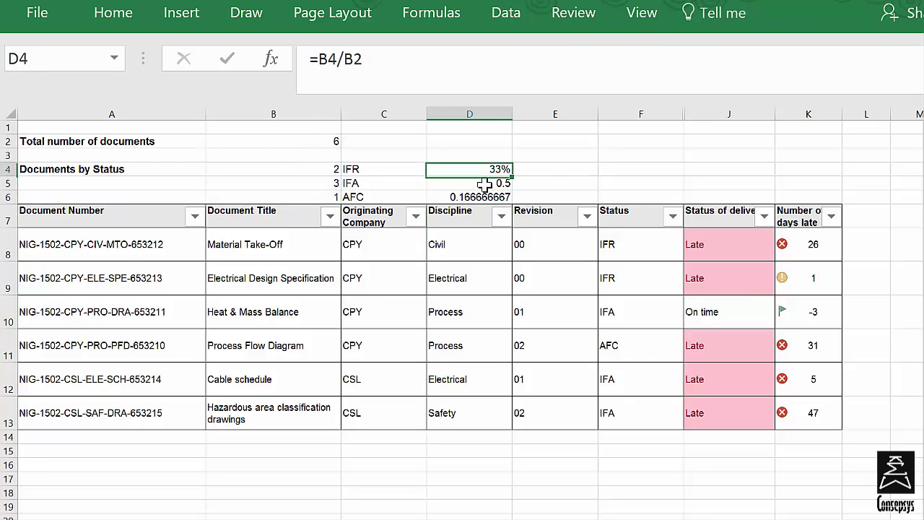
left_click(115, 11)
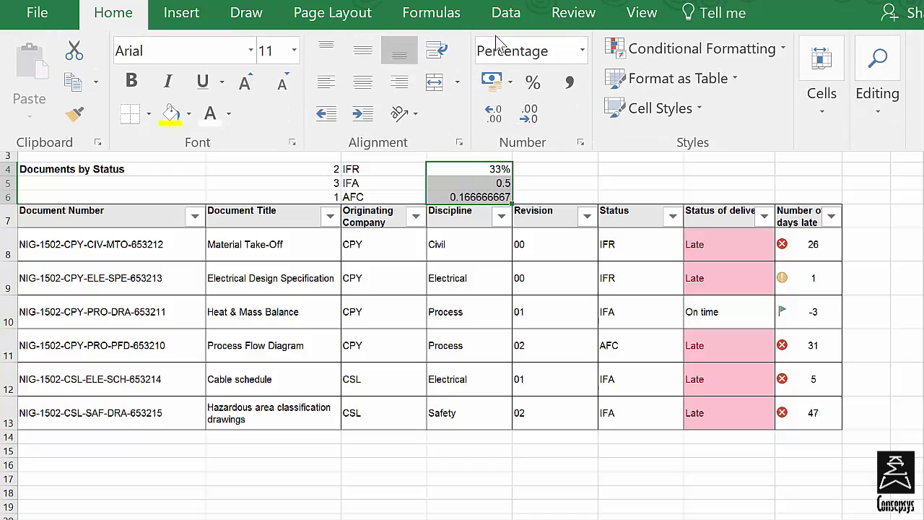
left_click(533, 82)
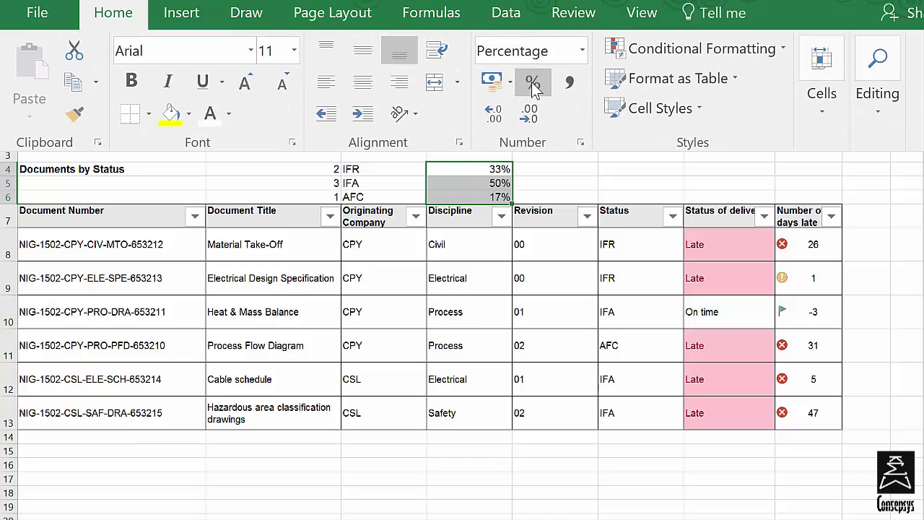
left_click(667, 177)
left_click(666, 169)
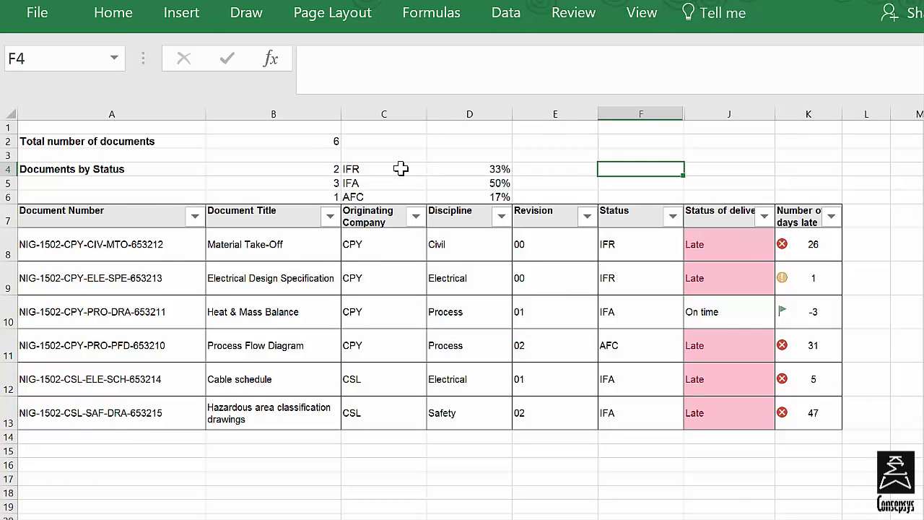
Insert a 2-D pie chart from the status labels and percentages in C4:D6.
left_click(401, 169)
left_click_drag(453, 178, 437, 195)
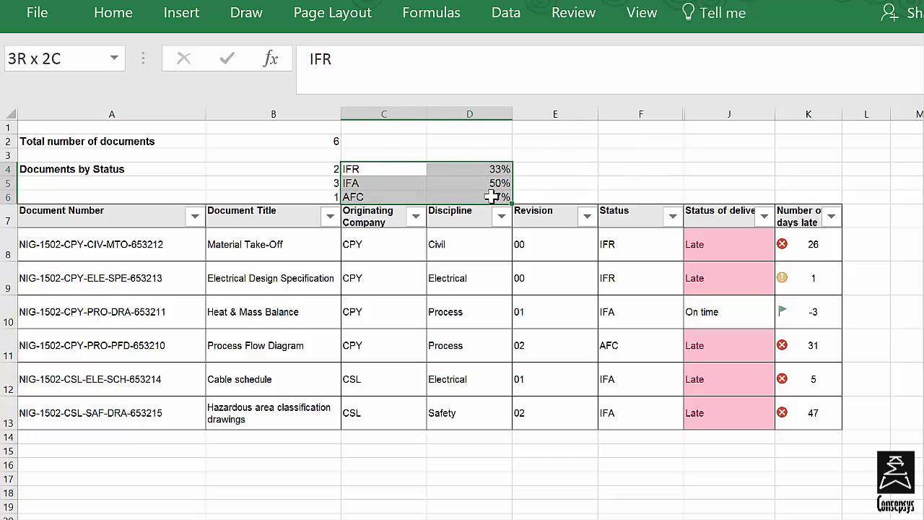
left_click(182, 14)
left_click(309, 109)
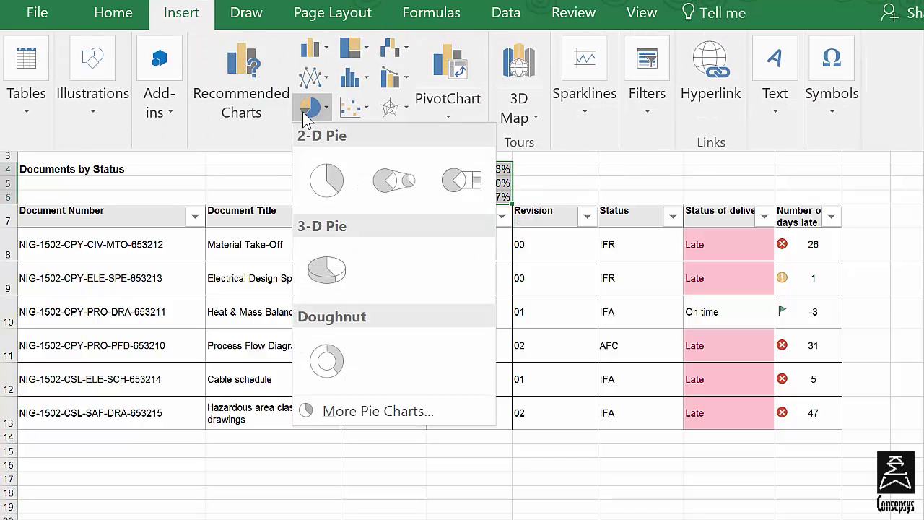
left_click(323, 187)
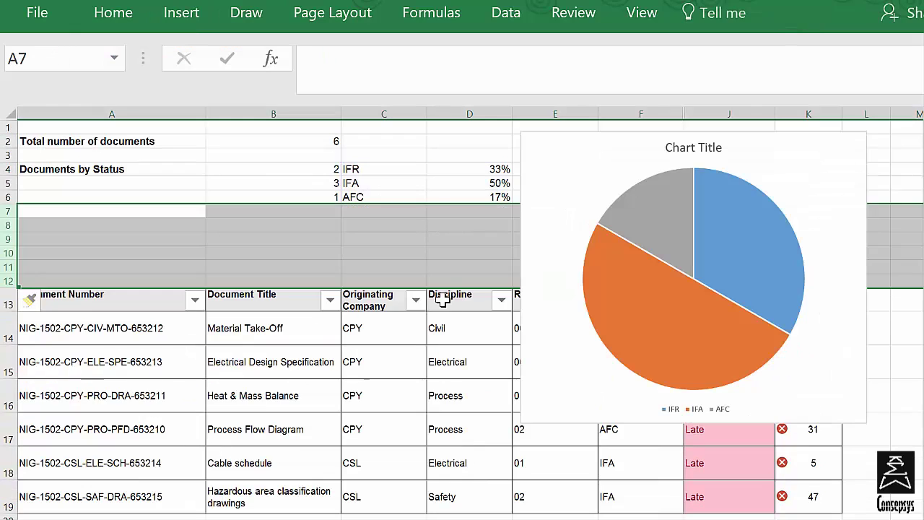
Shrink the pie chart, move it above the table, and make it wider and shorter.
left_click(803, 149)
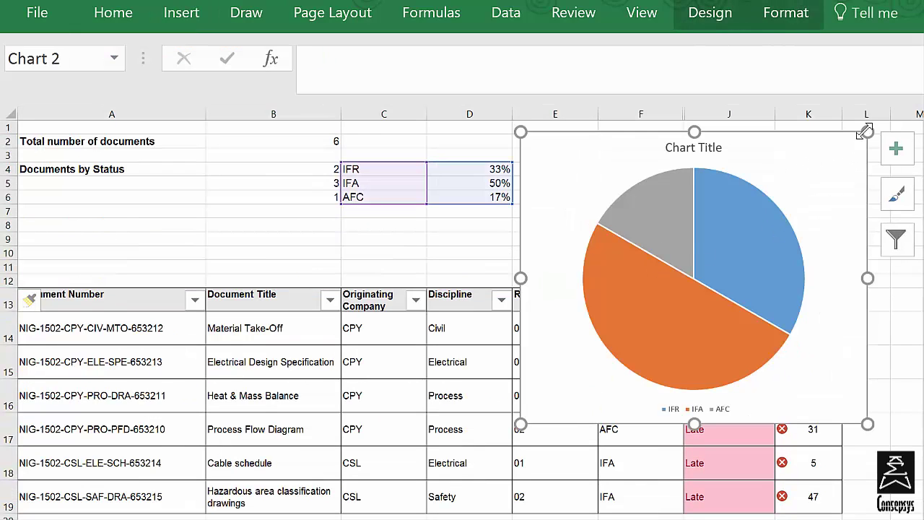
mouse_move(747, 206)
left_mouse_down()
mouse_move(702, 233)
mouse_move(671, 148)
left_mouse_up()
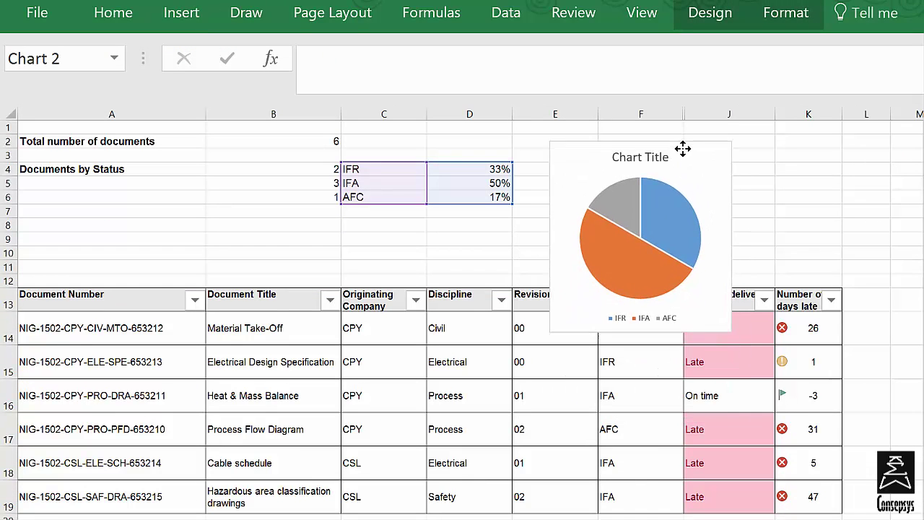
left_click_drag(711, 316, 780, 276)
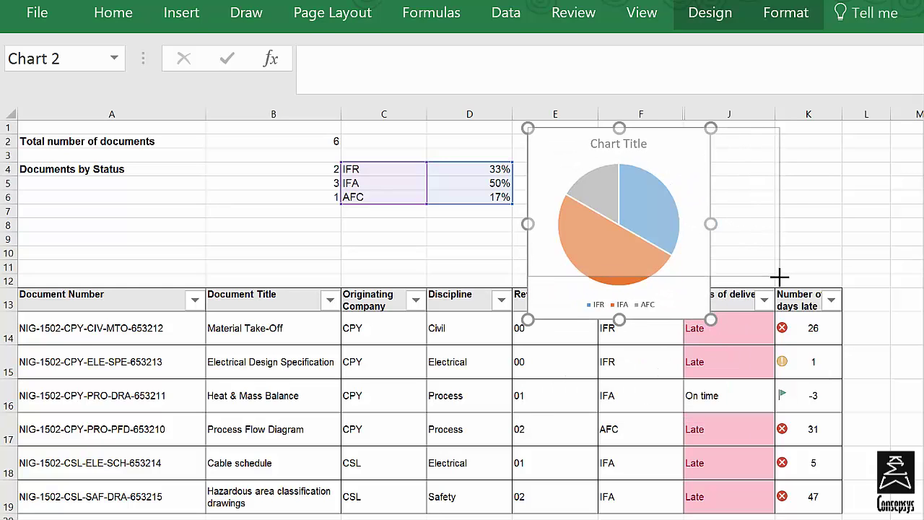
Replace the Chart Title placeholder with 'Percentage of Documents by Status'.
left_click(657, 144)
triple_click(654, 144)
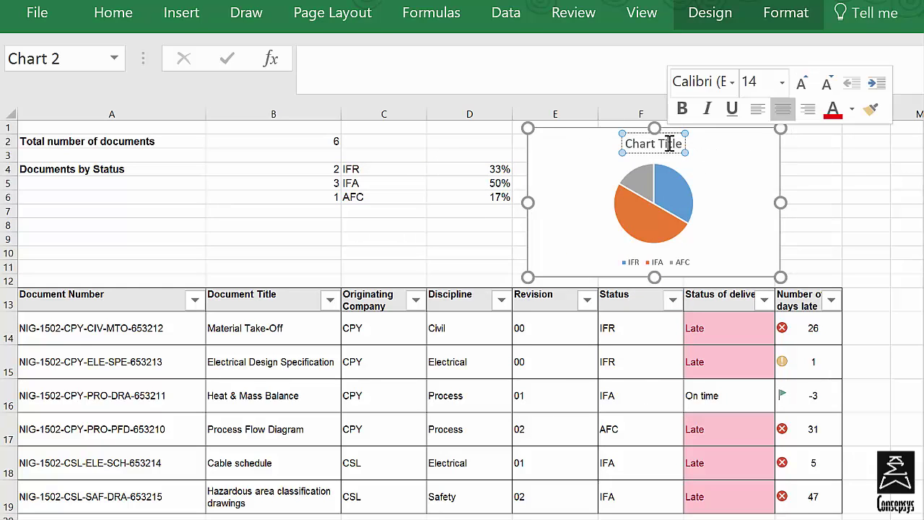
type("Perce")
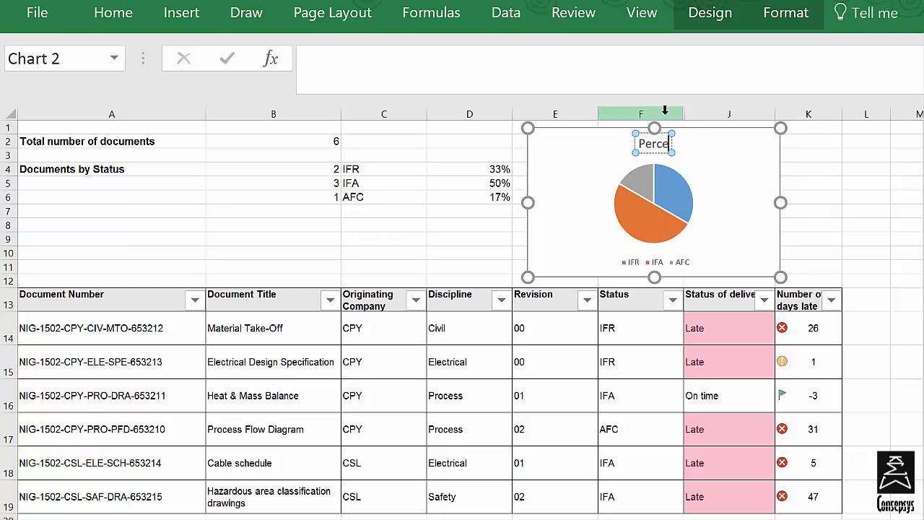
type("ntage of D")
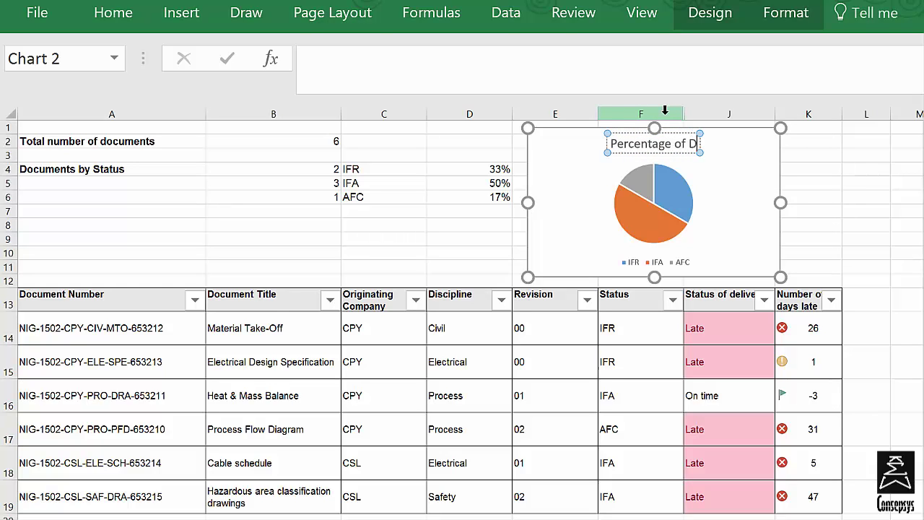
type("ocuments by S")
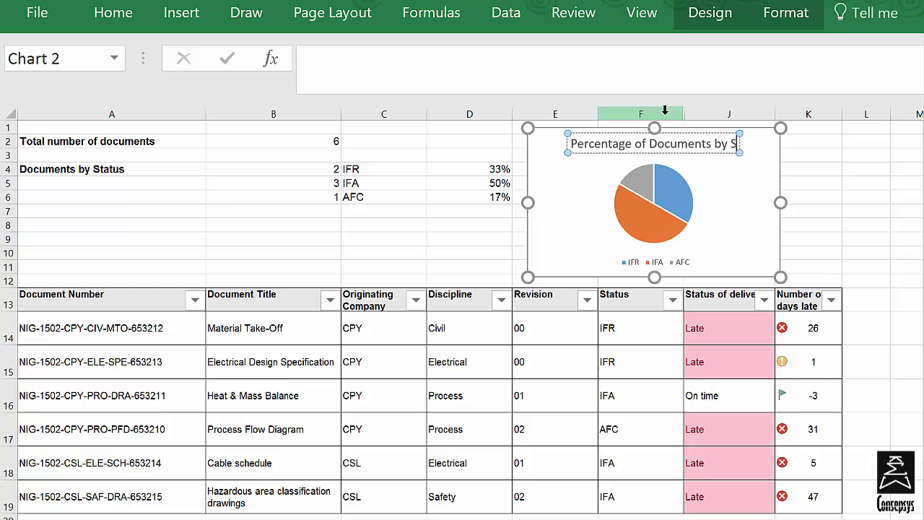
type("tatus")
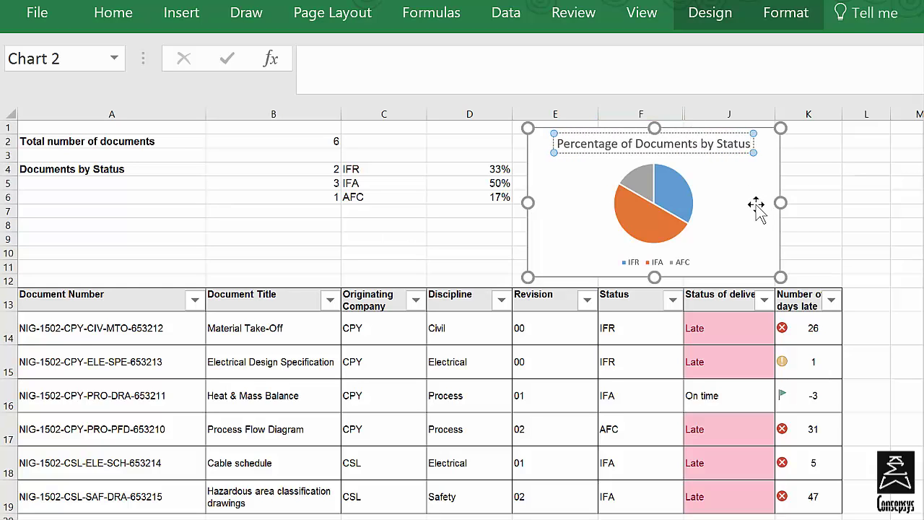
left_click(758, 203)
left_click(679, 191)
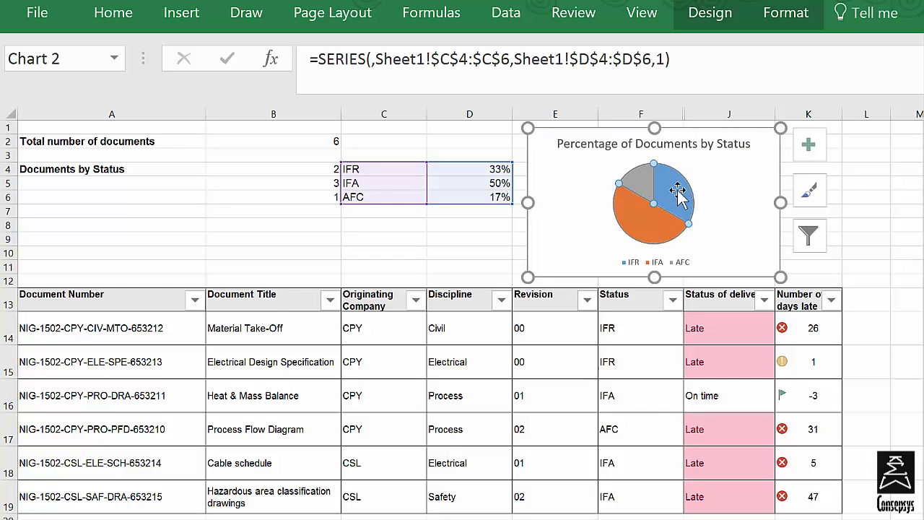
Add data labels to the pie chart and position them at Outside End, showing 33%, 50% and 17%.
left_click(729, 13)
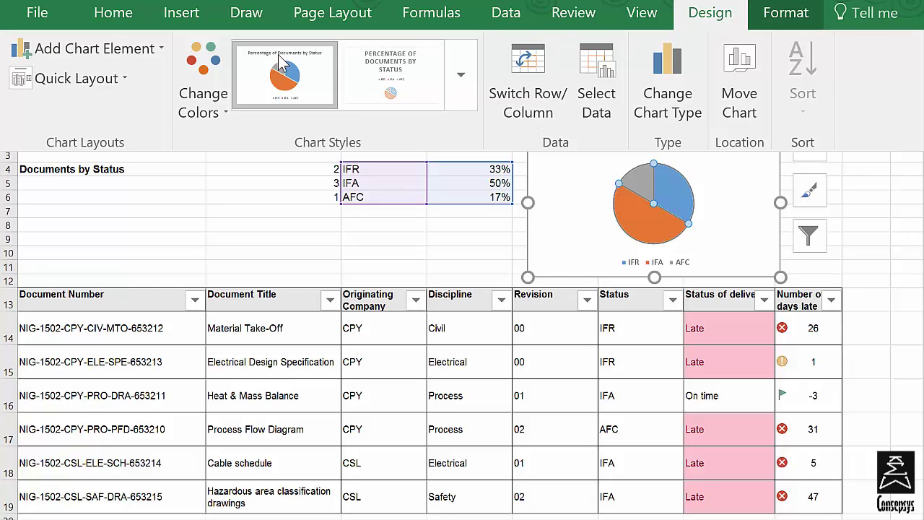
left_click(150, 50)
mouse_move(119, 109)
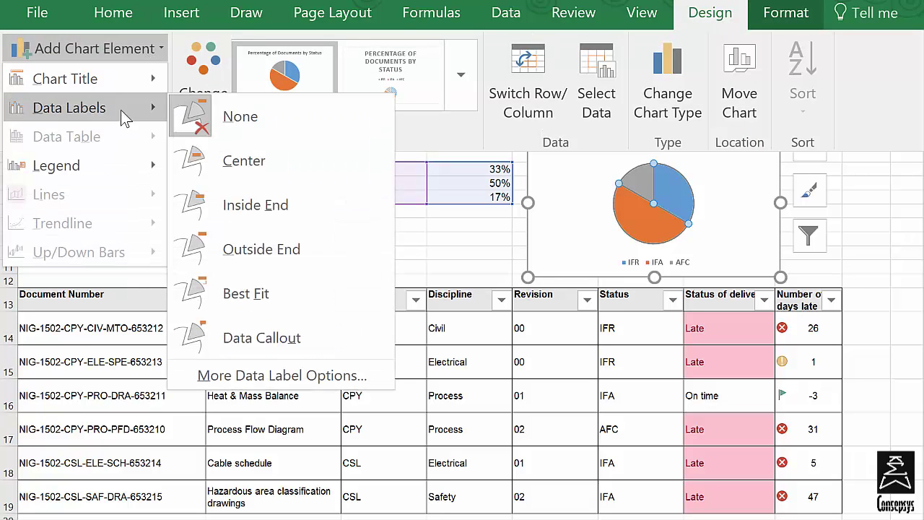
left_click(216, 161)
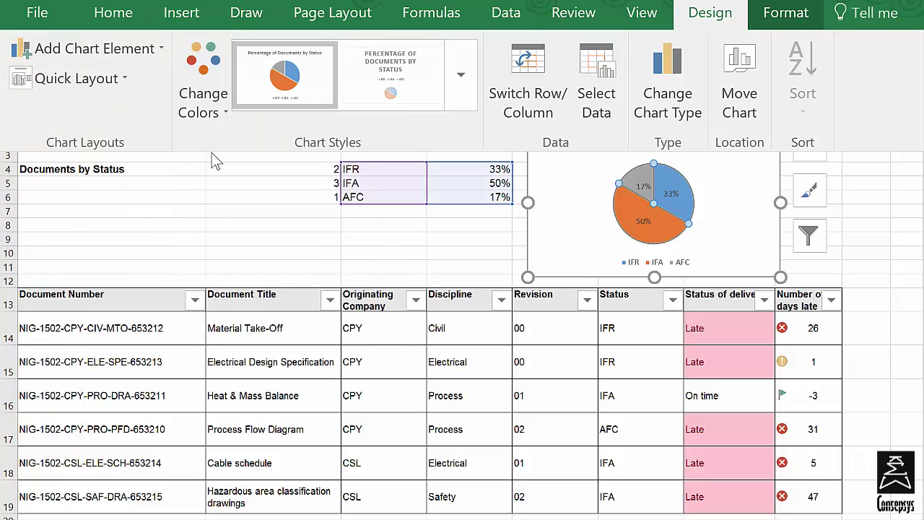
left_click(132, 49)
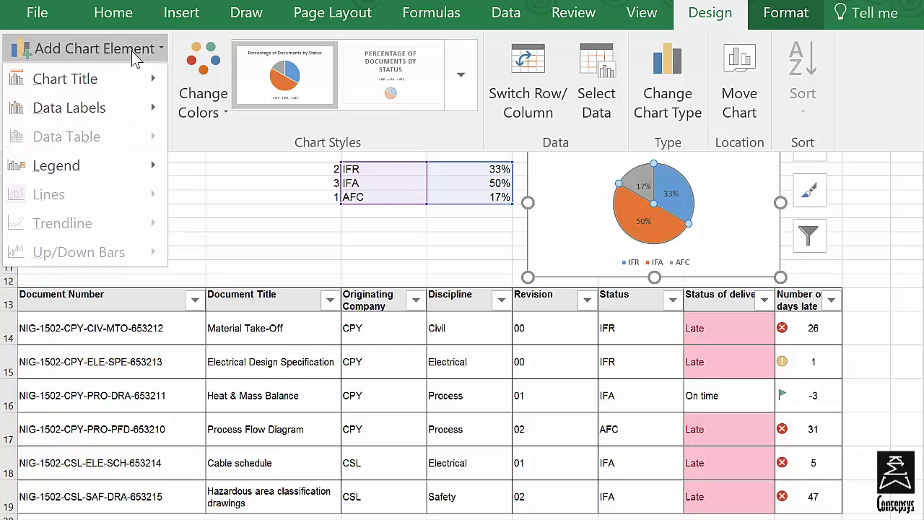
mouse_move(160, 114)
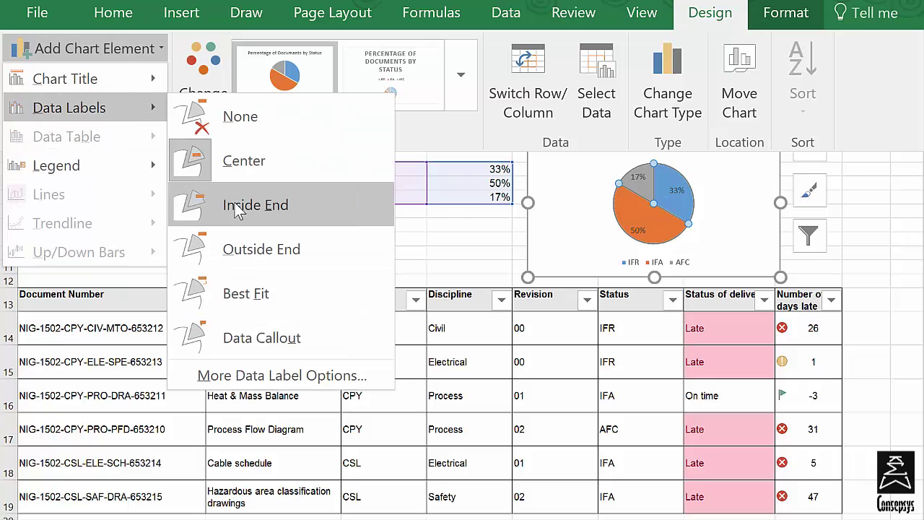
left_click(245, 249)
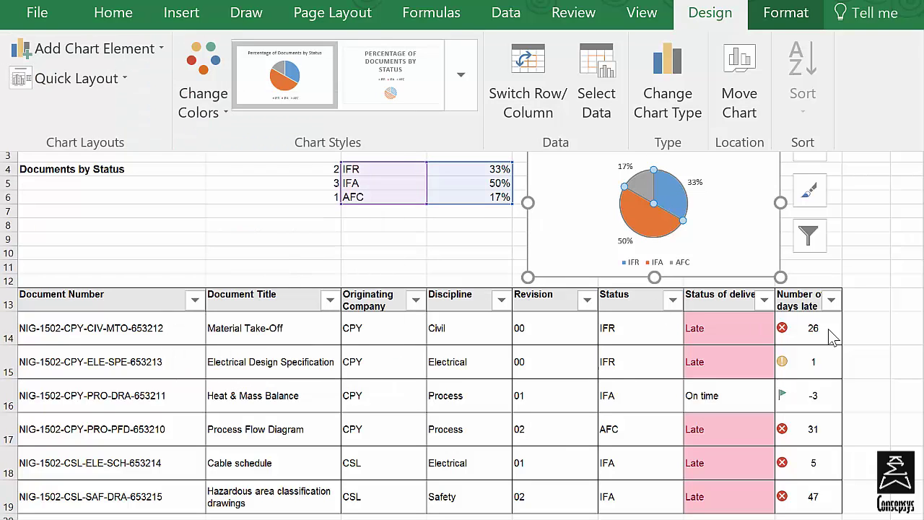
key("Escape")
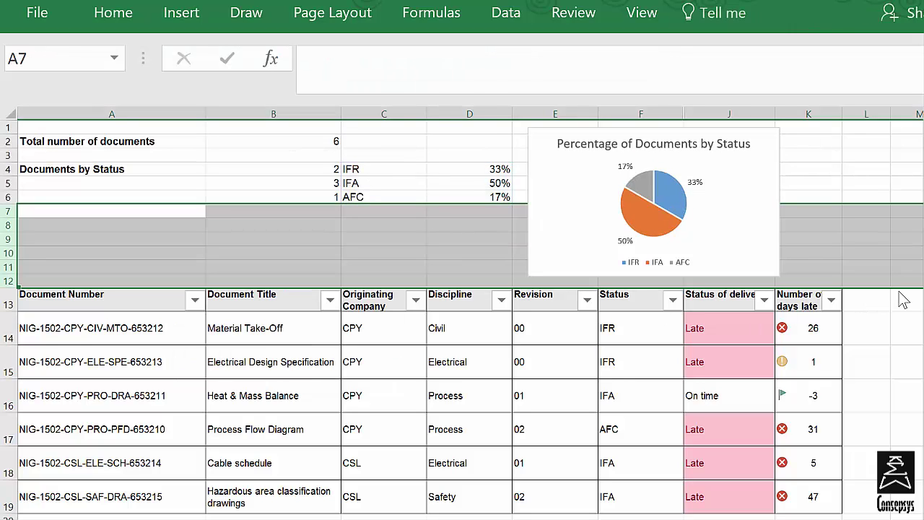
left_click(907, 329)
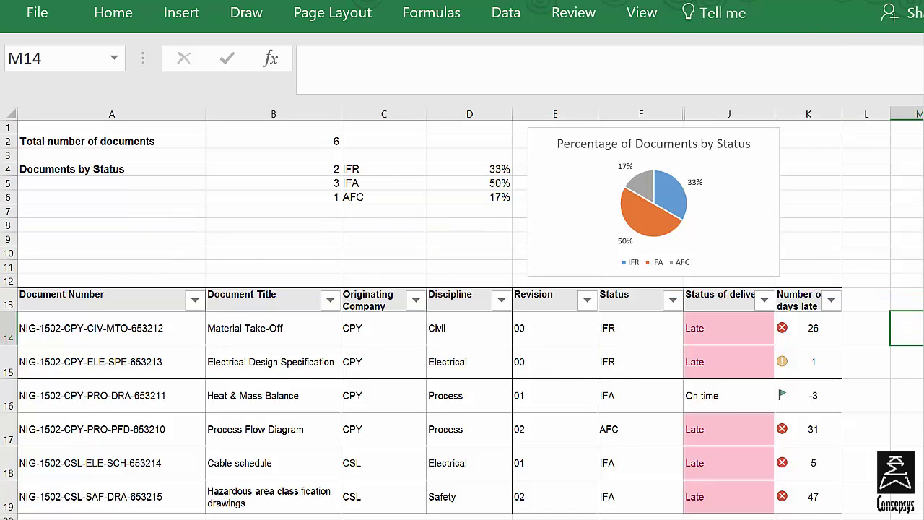